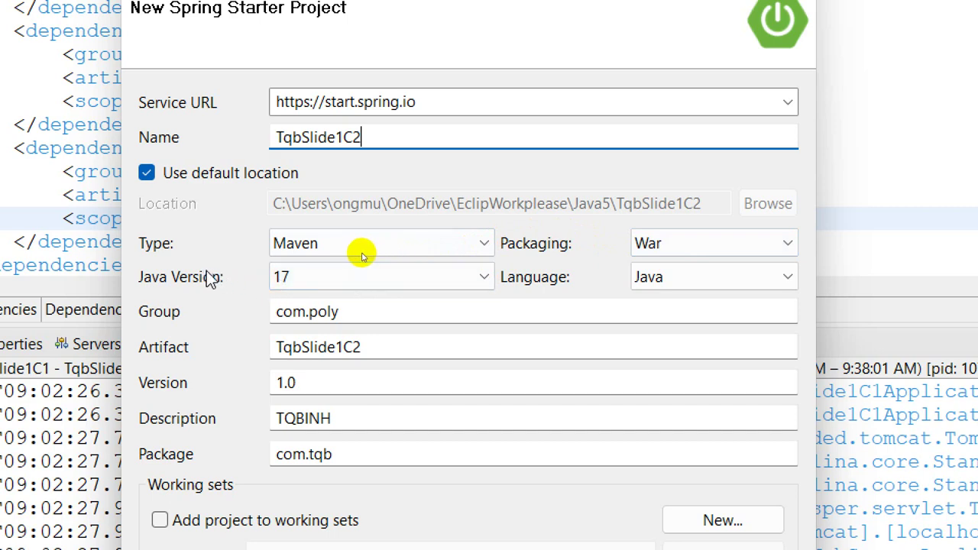
- Check the installed Java version by running java -version in a Command Prompt window, and close that window
click(308, 284)
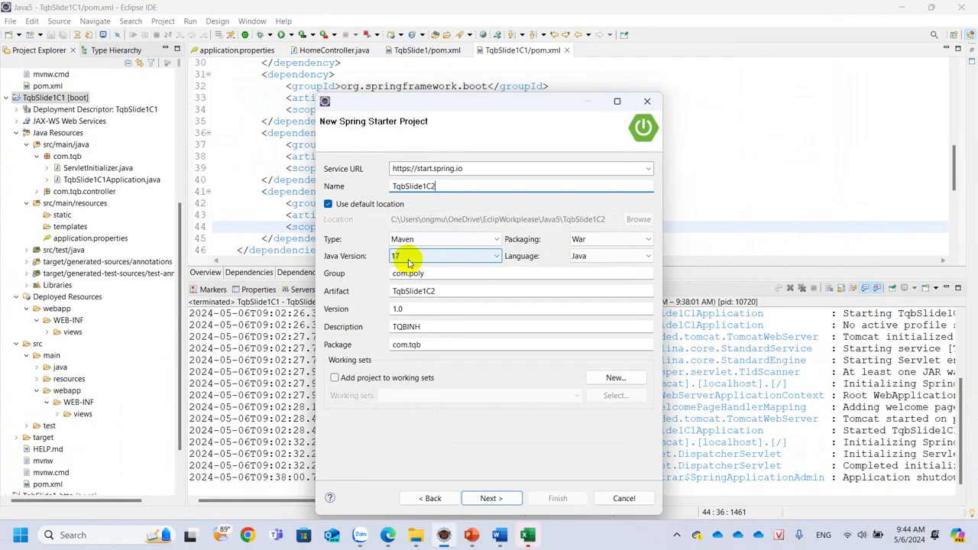
key(super+r)
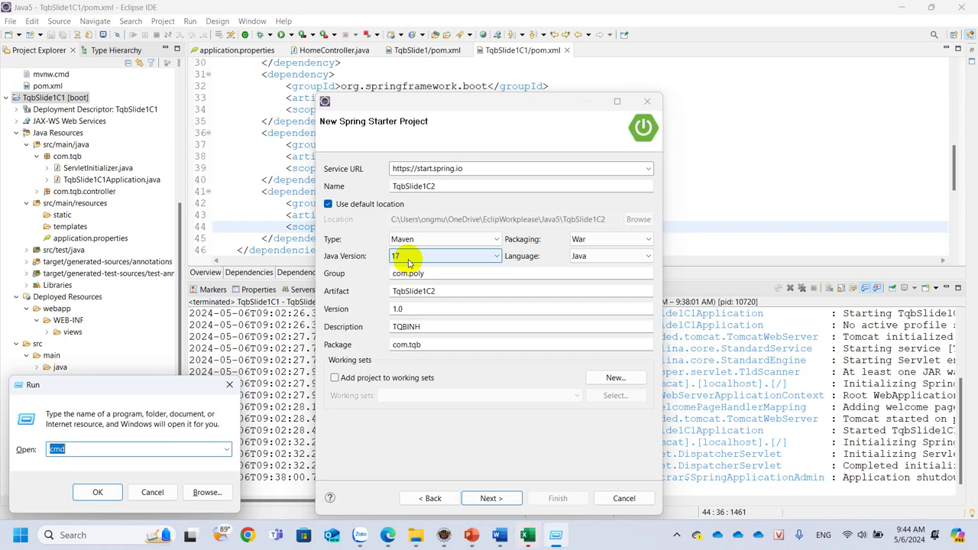
key(Return)
text(java -)
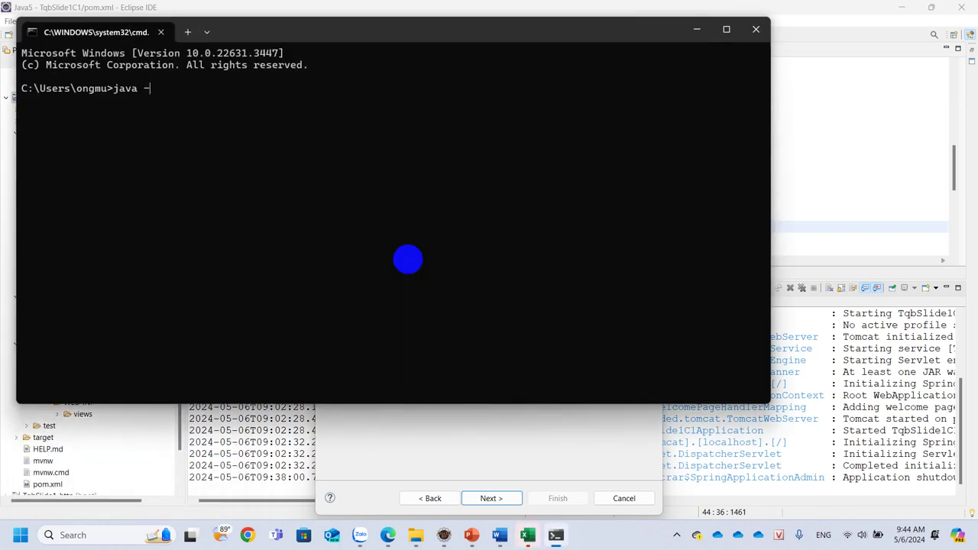
text(vè)
text(rsion)
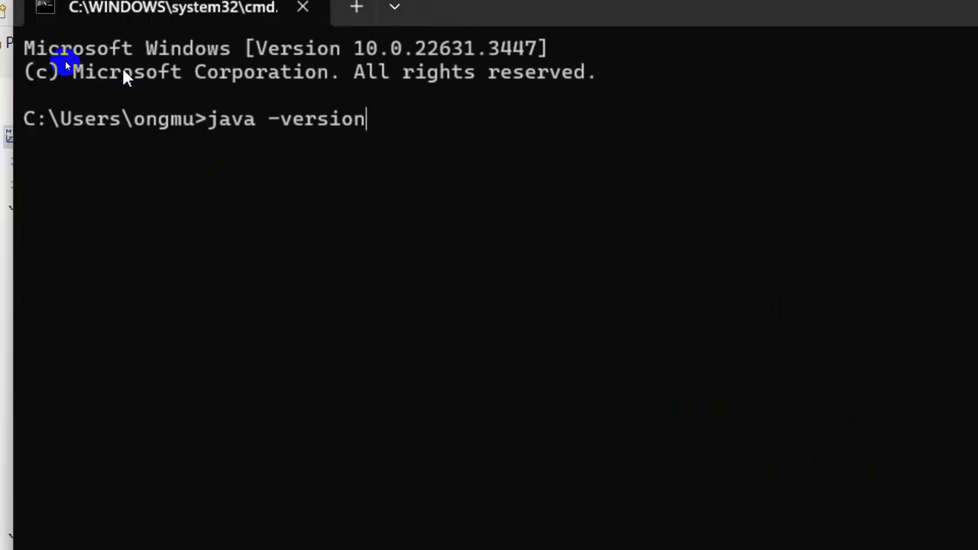
key(Return)
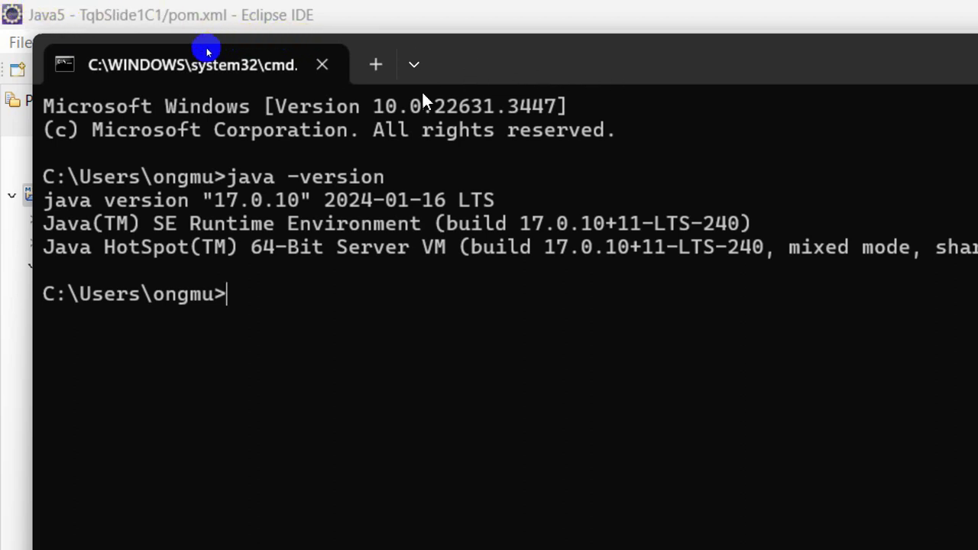
click(321, 65)
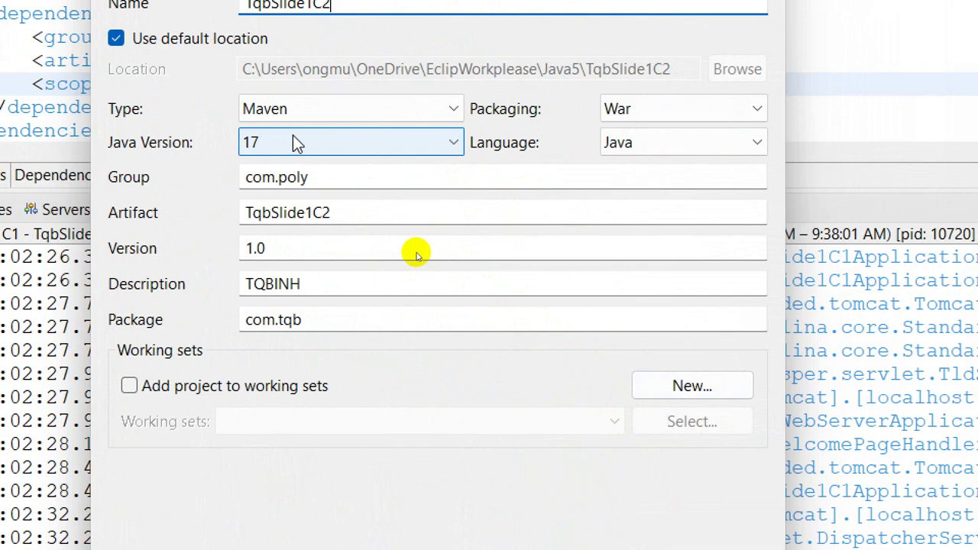
- Review the available languages and the group, artifact, version and description values of the new Spring Starter project
click(630, 145)
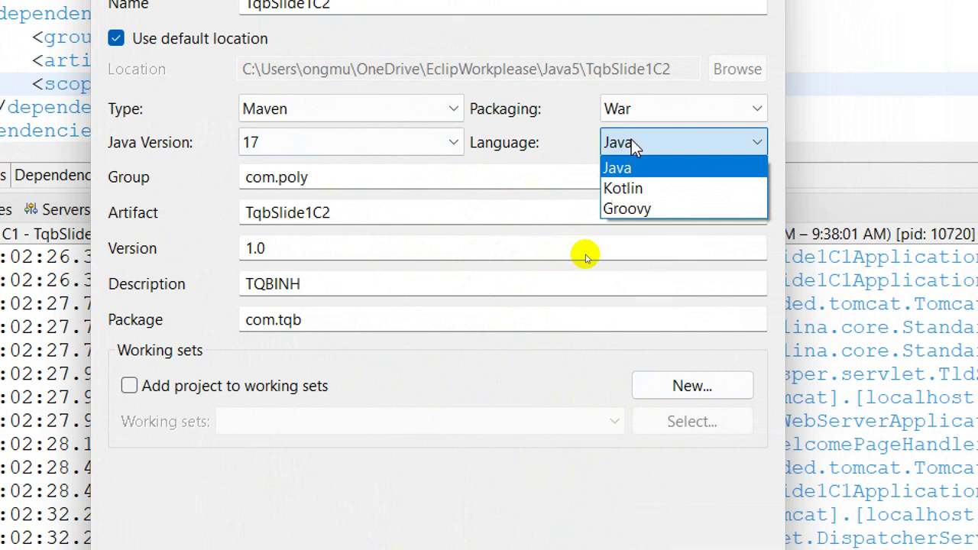
click(631, 145)
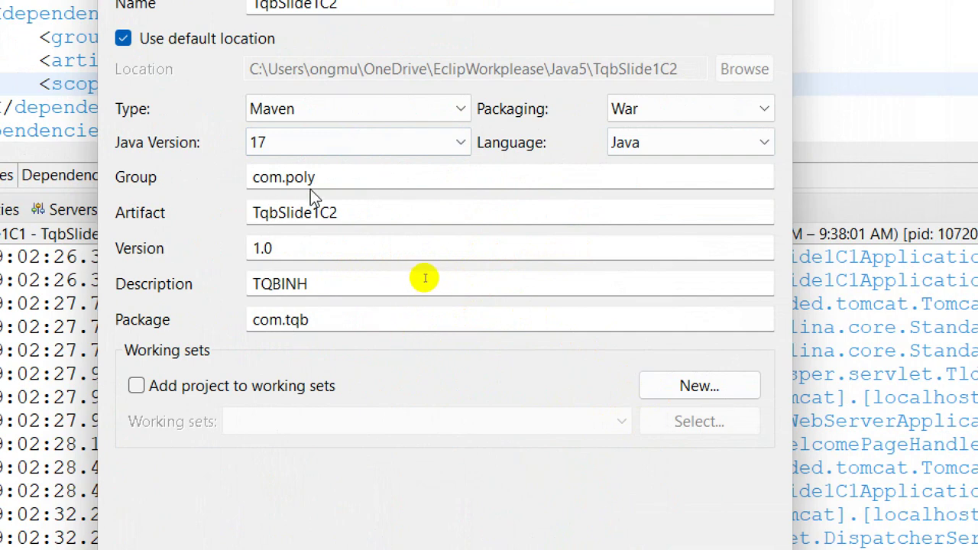
click(361, 178)
click(365, 211)
click(335, 254)
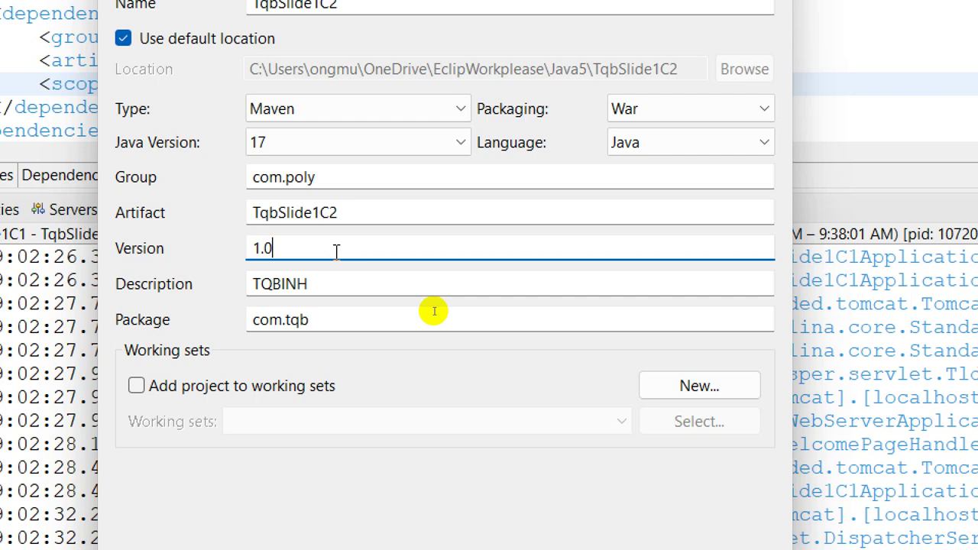
click(341, 282)
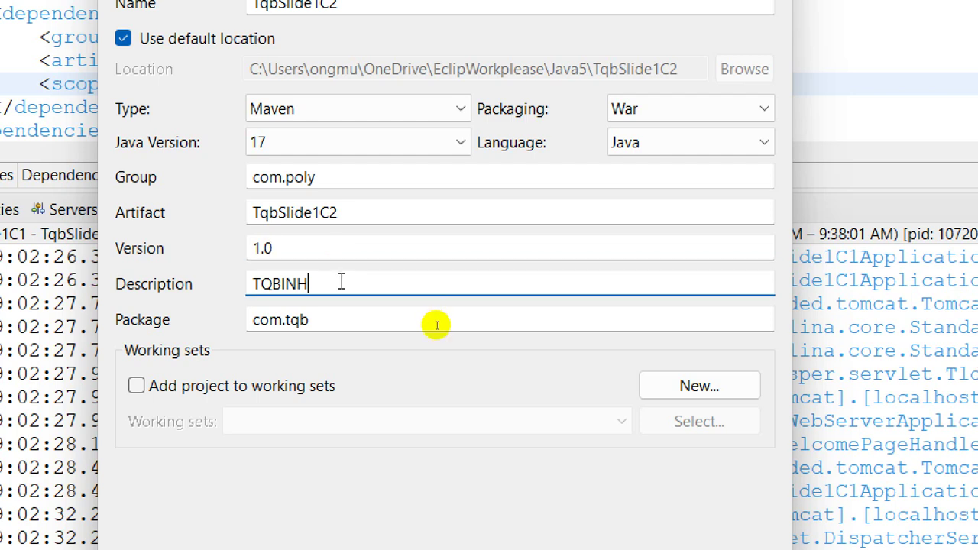
double_click(341, 282)
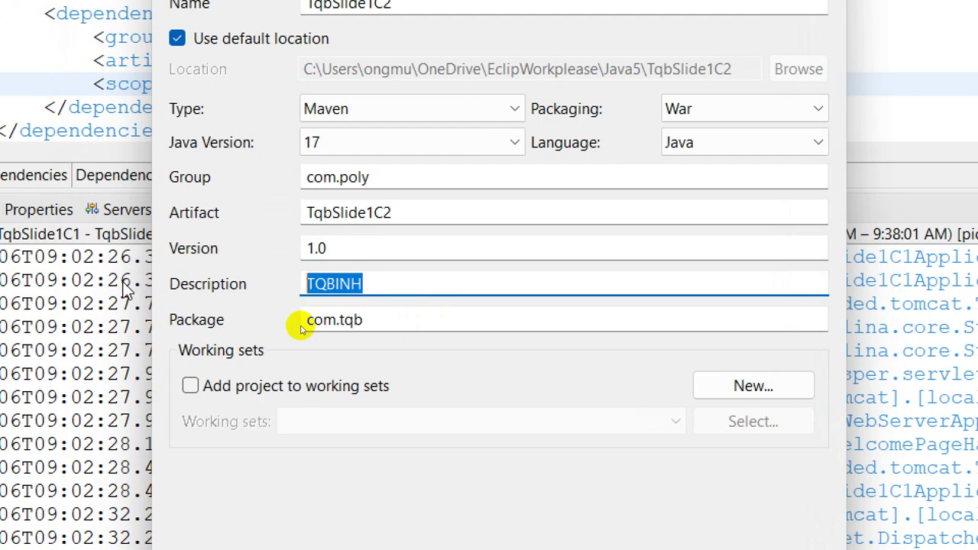
- Change the new project's package name to com.poly
click(413, 313)
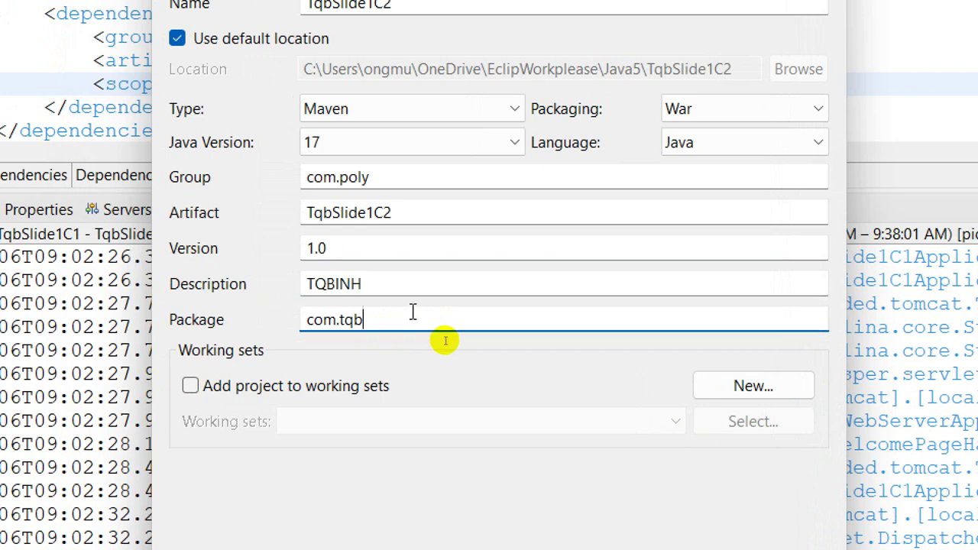
key(BackSpace)
key(BackSpace)
key(BackSpace)
text(poly)
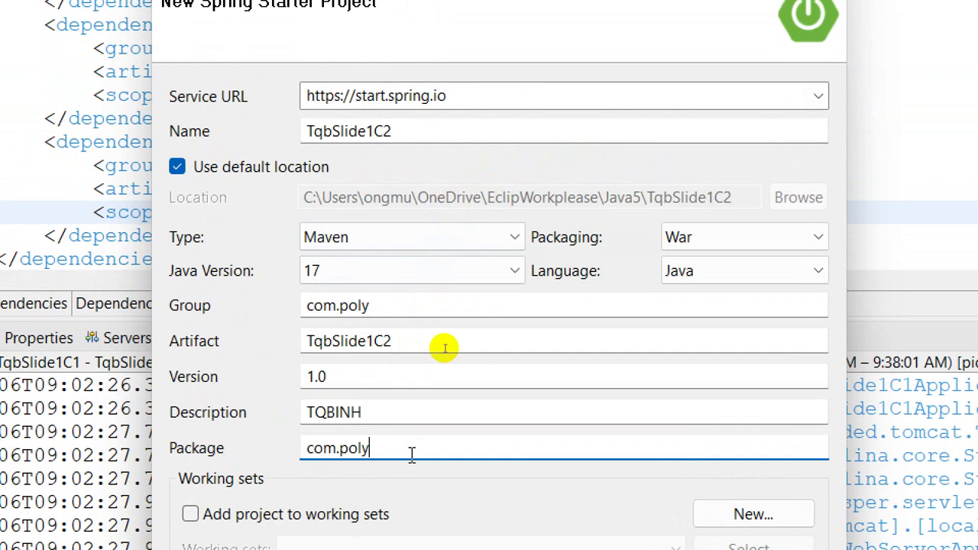
- Set the new project's package name to com.Tqb
key(BackSpace)
key(BackSpace)
key(BackSpace)
key(BackSpace)
text(Tqb)
click(449, 307)
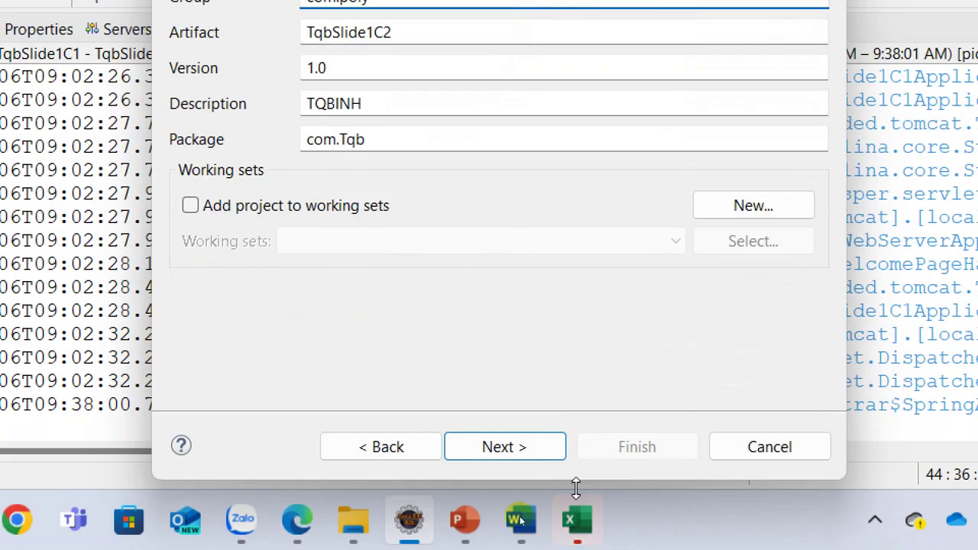
- Proceed to the project dependencies and add Spring Web from the Web category
click(523, 457)
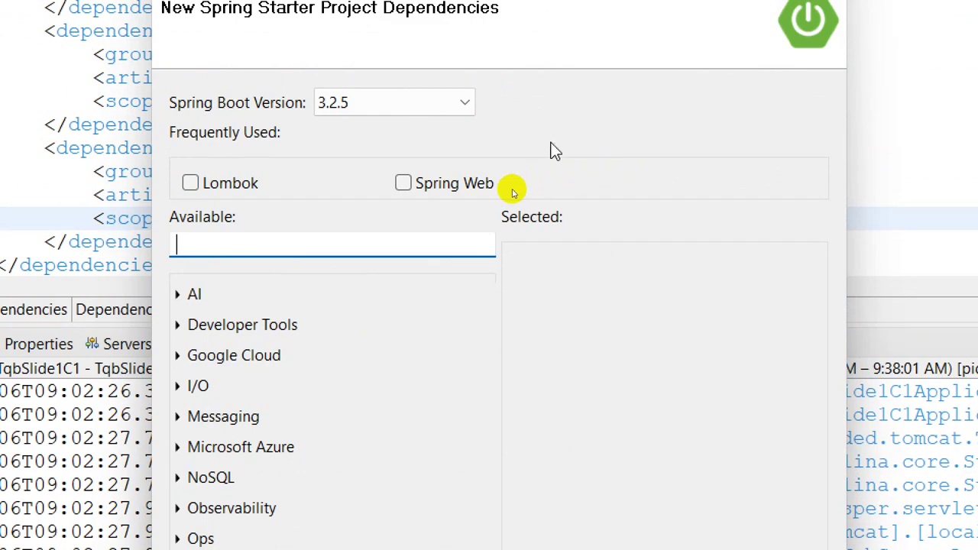
mouse_move(223, 181)
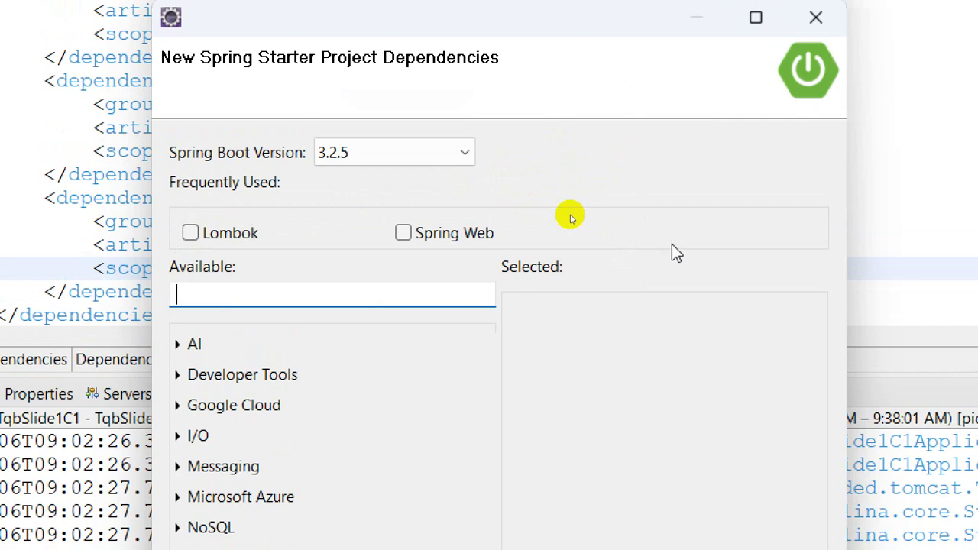
mouse_move(480, 222)
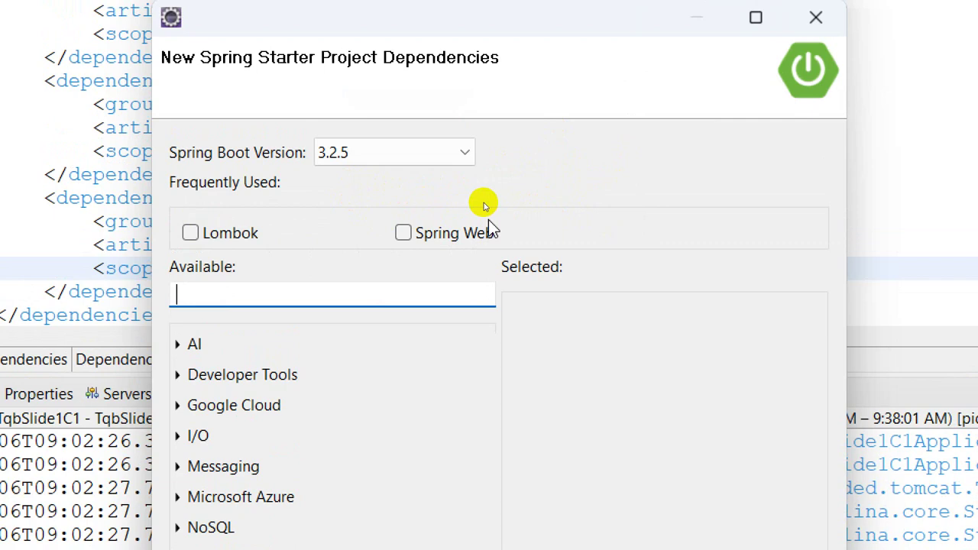
scroll(321, 497, down, 3)
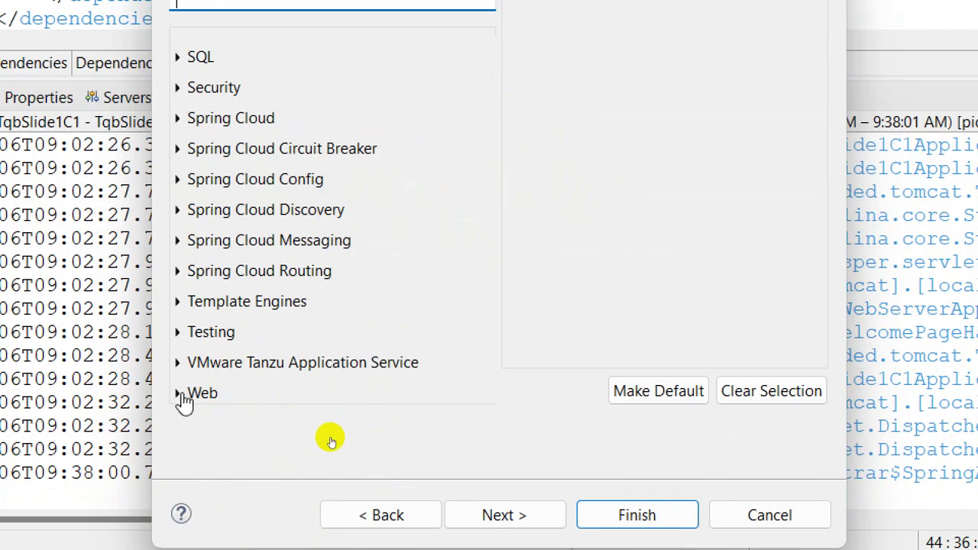
click(183, 396)
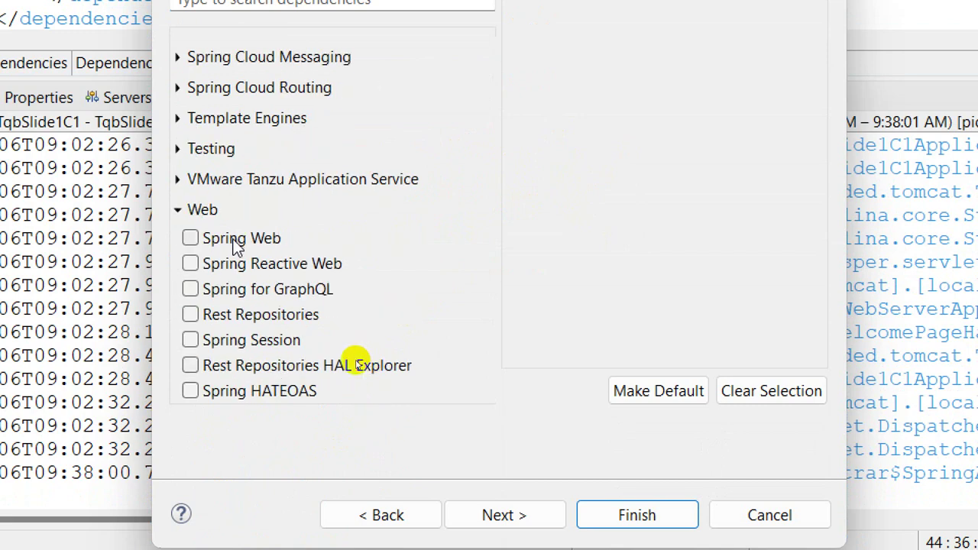
click(237, 243)
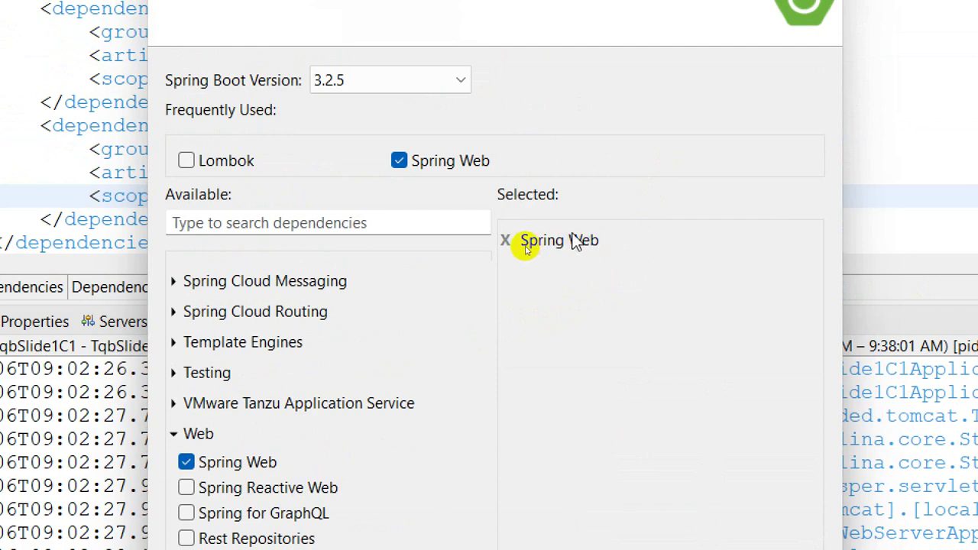
- Choose Spring Boot version 3.2.5 and finish creating the starter project
mouse_move(580, 241)
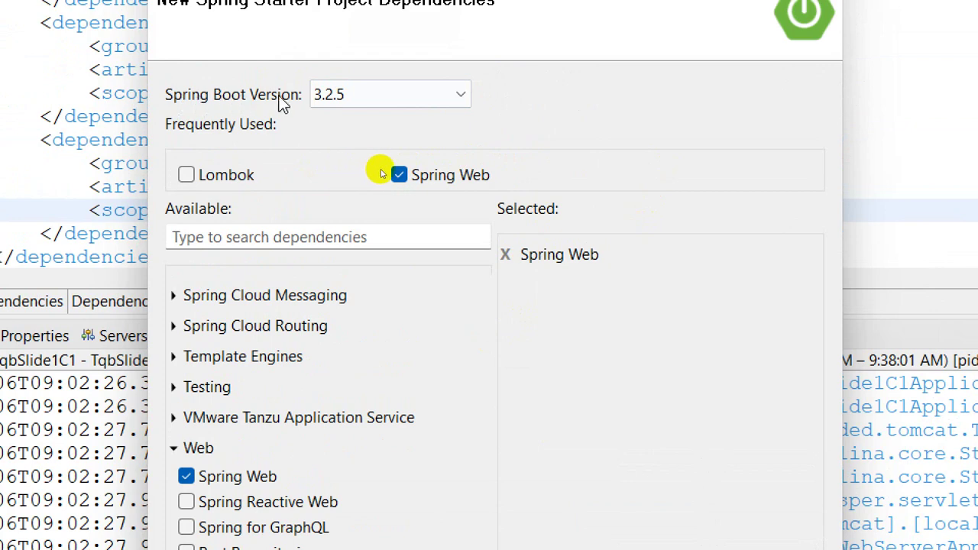
click(357, 95)
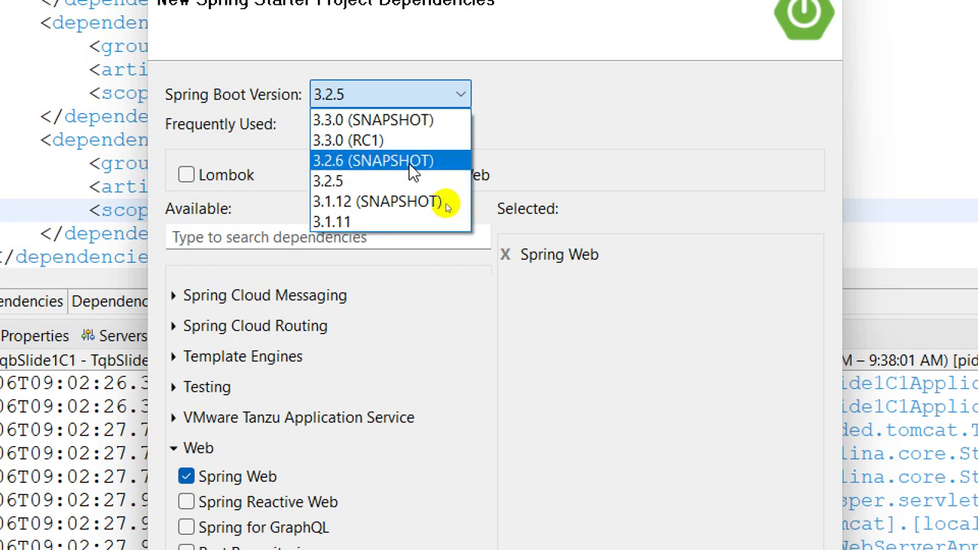
click(355, 177)
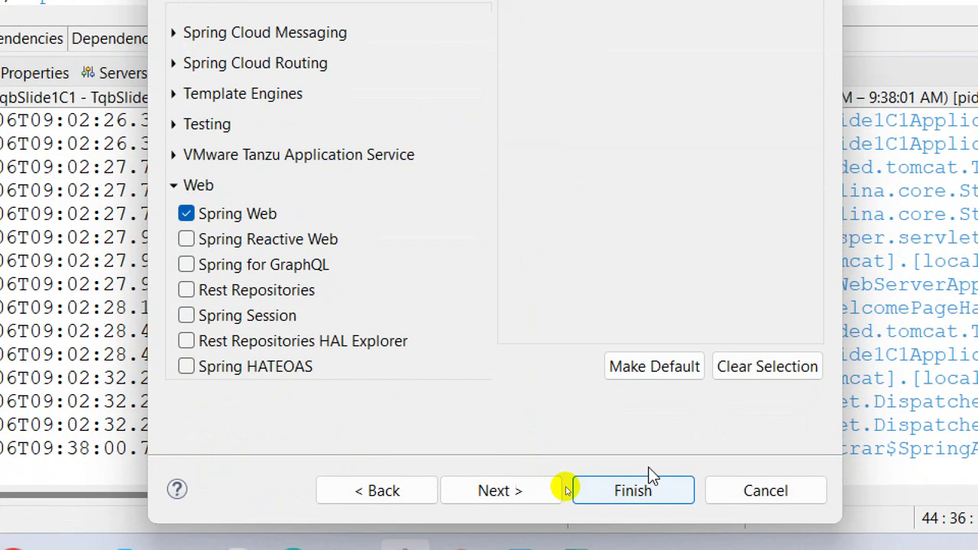
click(498, 491)
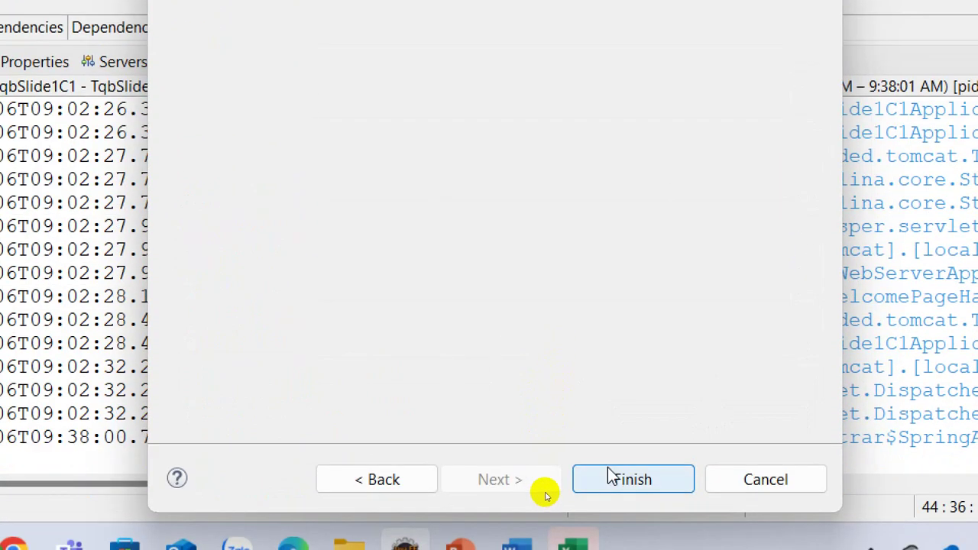
click(622, 476)
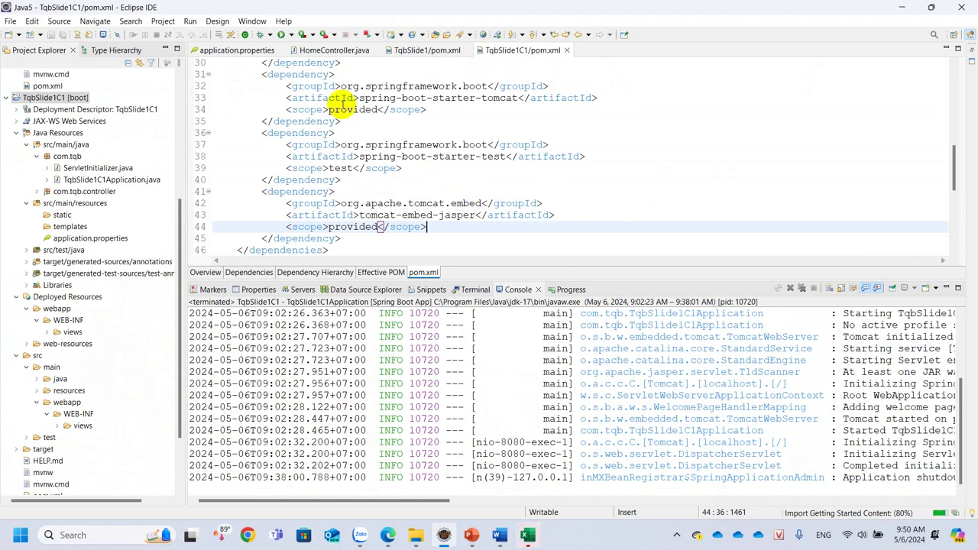
- Close all open editors and collapse the TqbSlide1C1 project in the project tree
right_click(263, 51)
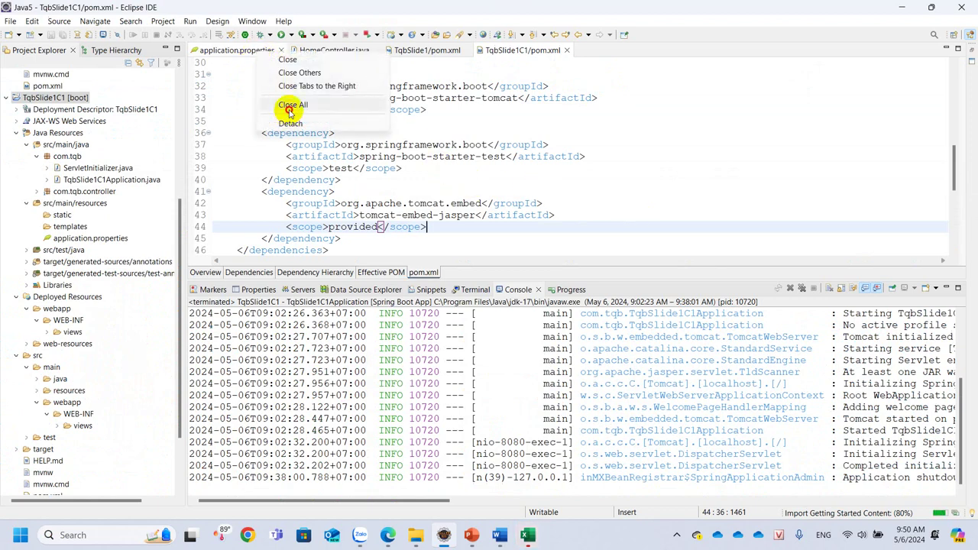
key(Escape)
key(ctrl+shift+w)
click(48, 98)
click(6, 98)
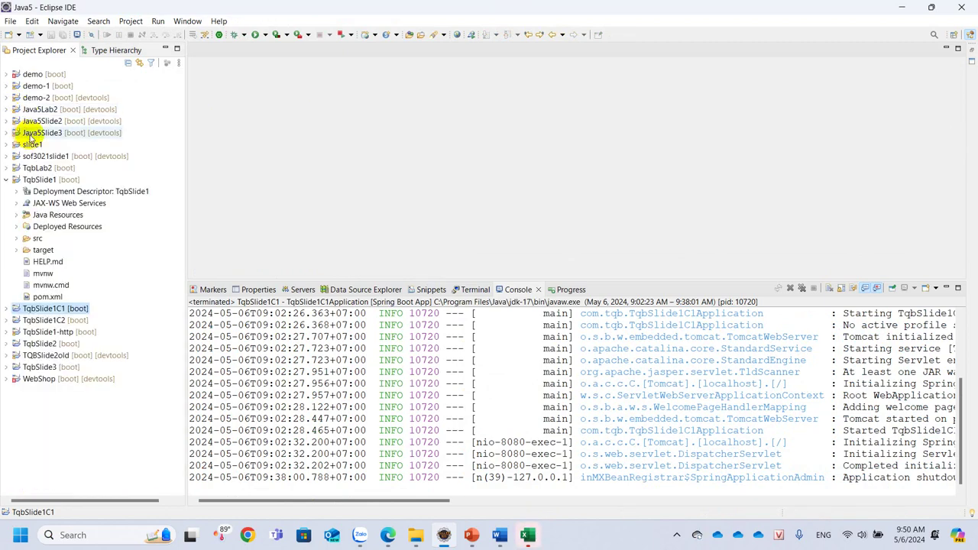
- Expand the TqbSlide1C2 project and look over its top-level folders and files
double_click(46, 320)
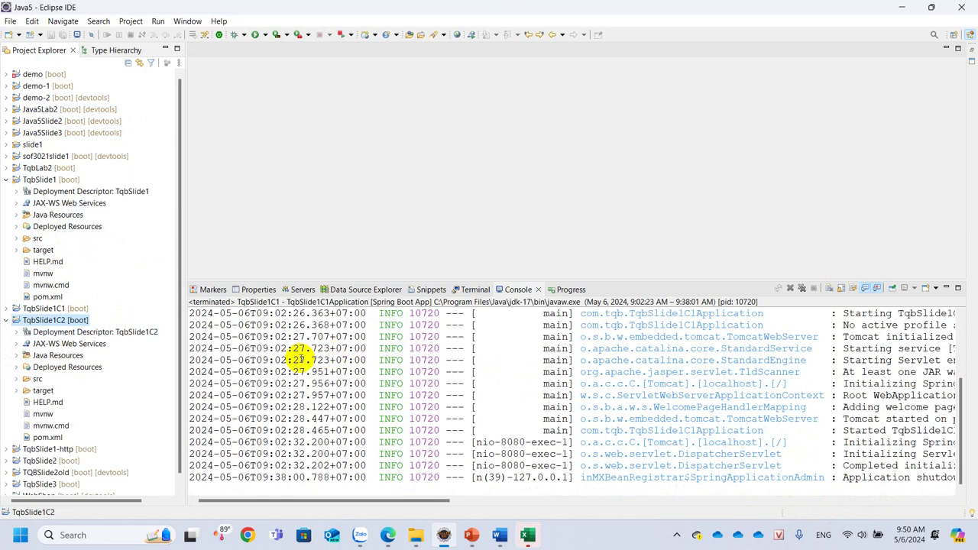
scroll(131, 327, down, 1)
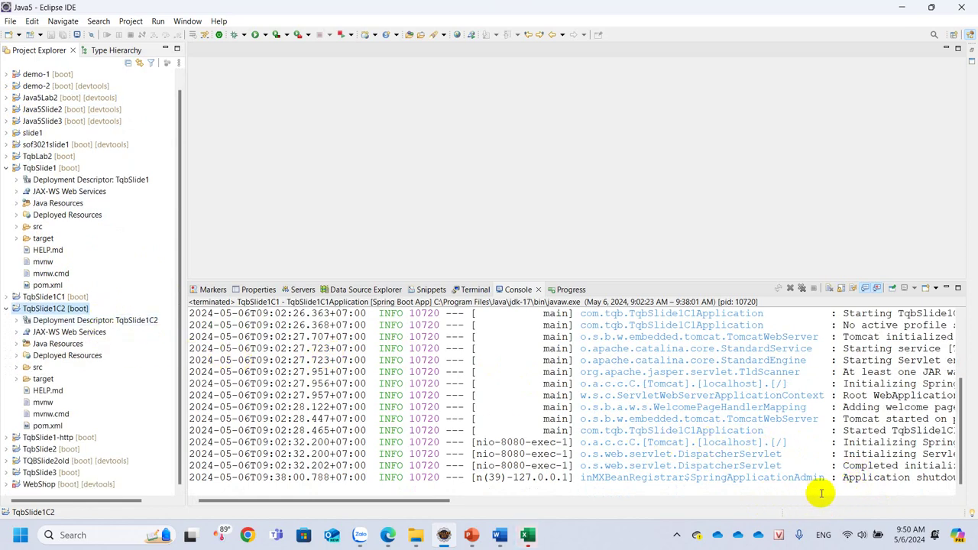
scroll(818, 366, up, 5)
scroll(812, 430, down, 5)
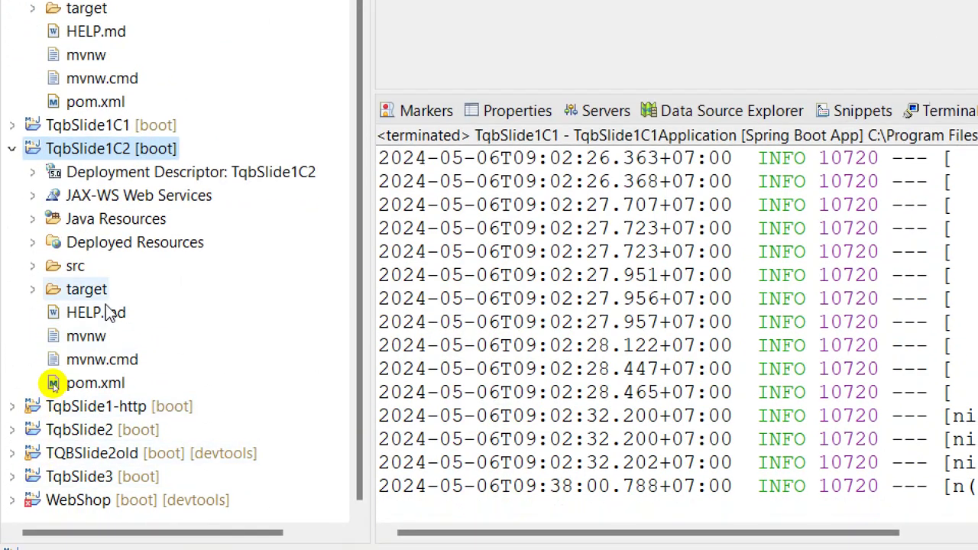
- Expand Java Resources, src/main/java and the com.Tqb package in TqbSlide1C2 to inspect ServletInitializer.java and TqbSlide1C2Application.java
double_click(113, 220)
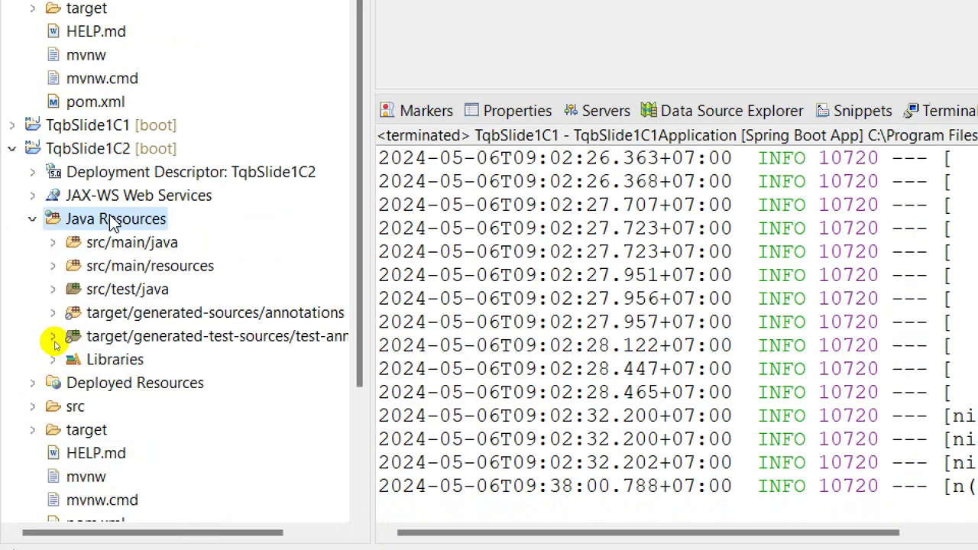
click(115, 243)
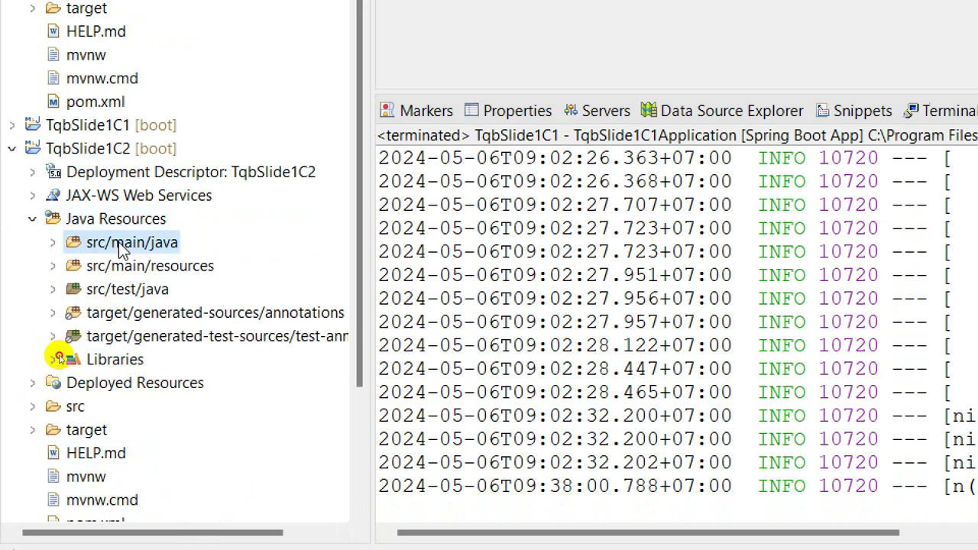
double_click(114, 243)
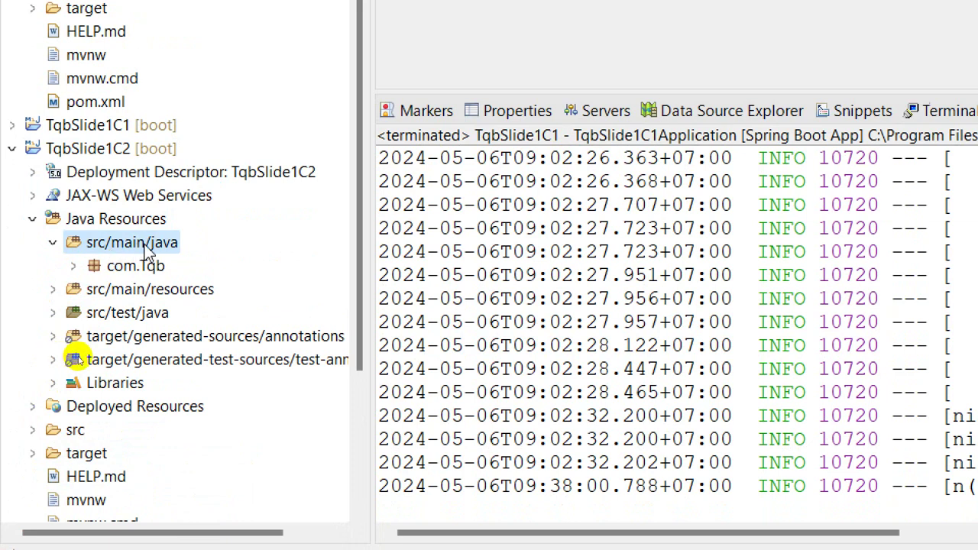
double_click(130, 267)
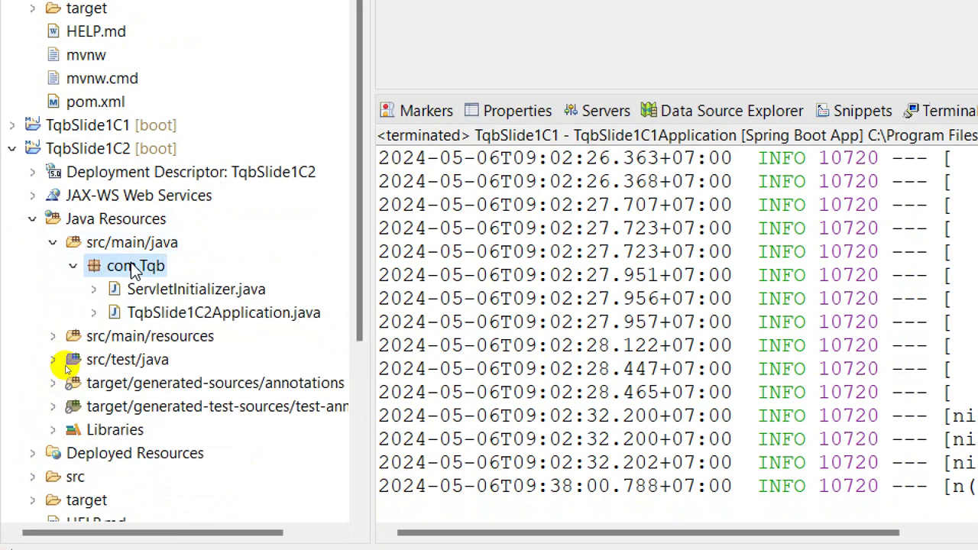
click(164, 289)
click(174, 314)
click(183, 290)
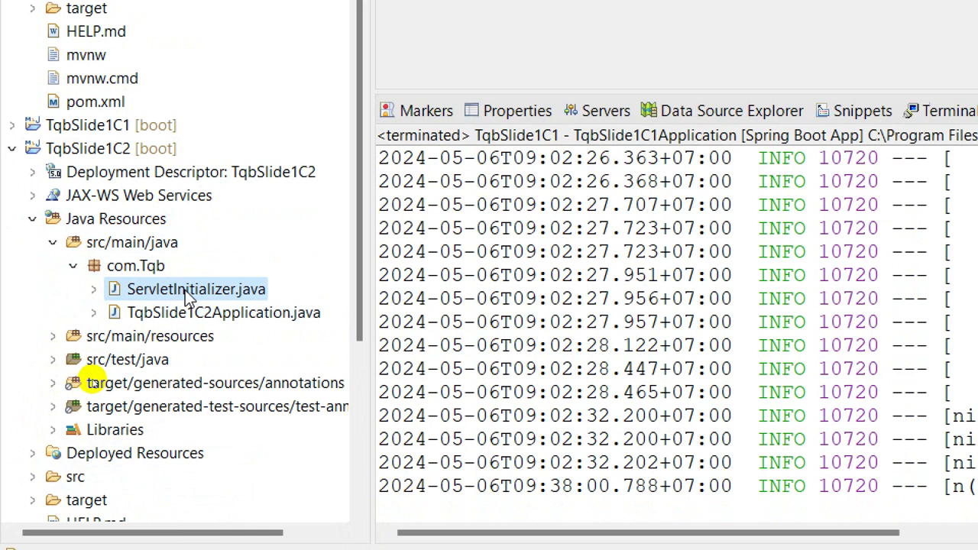
- Look over the two classes in com.Tqb, then expand src/main/resources and locate application.properties
click(183, 313)
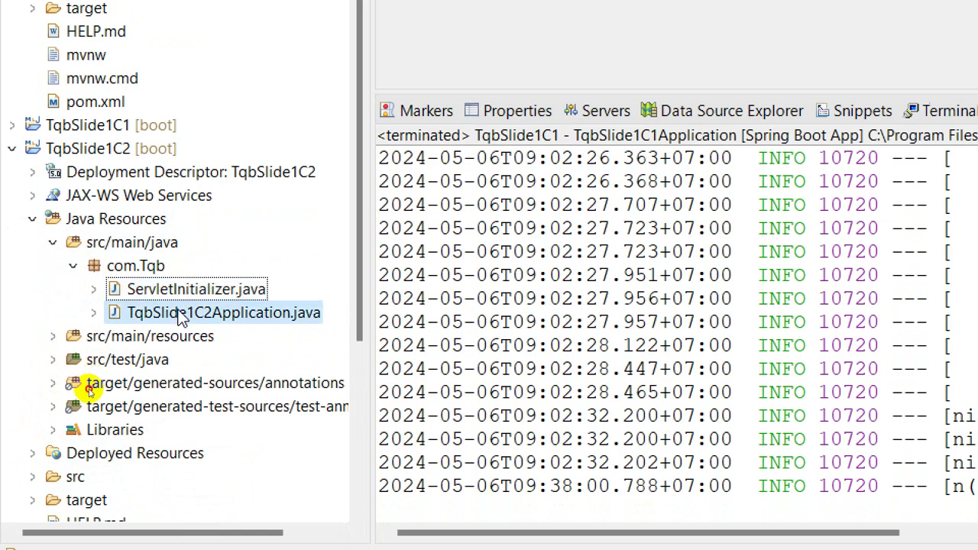
click(185, 290)
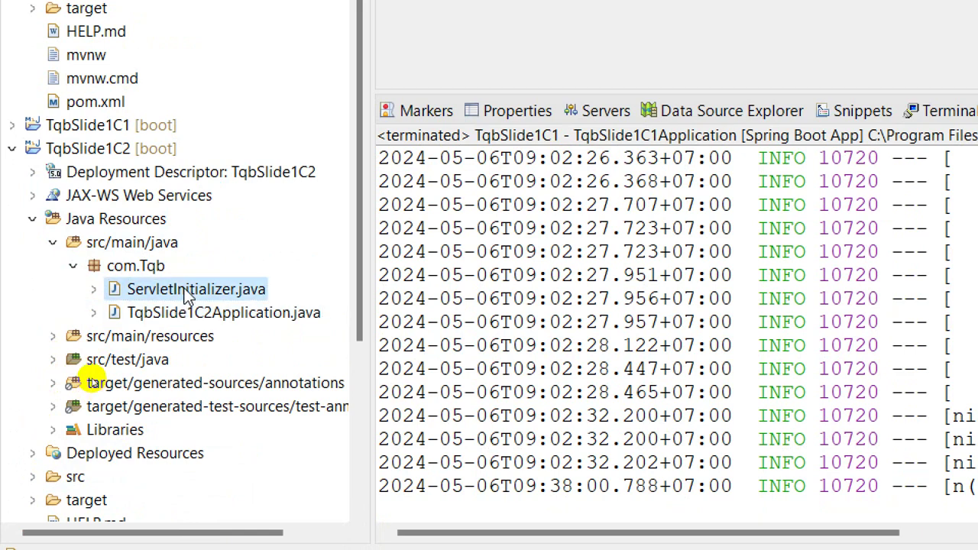
double_click(150, 337)
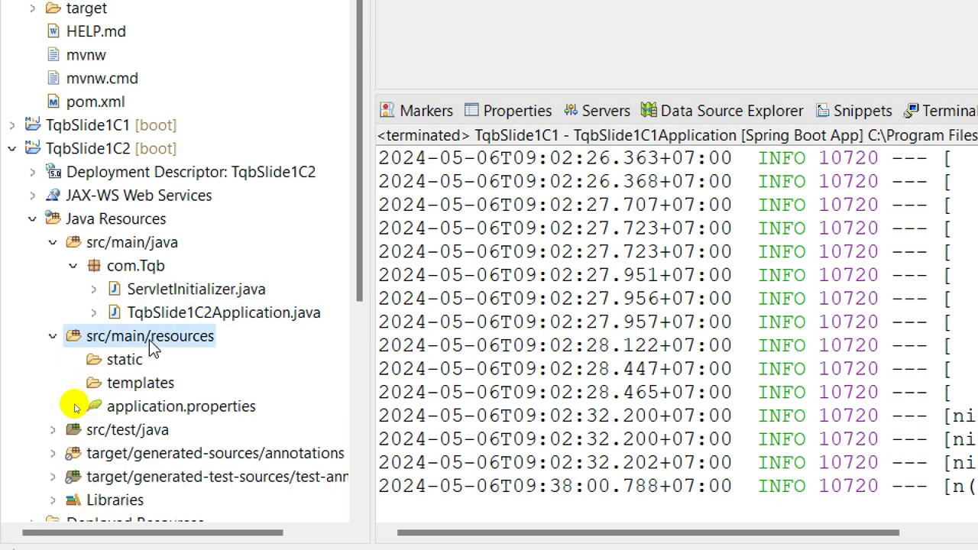
click(178, 414)
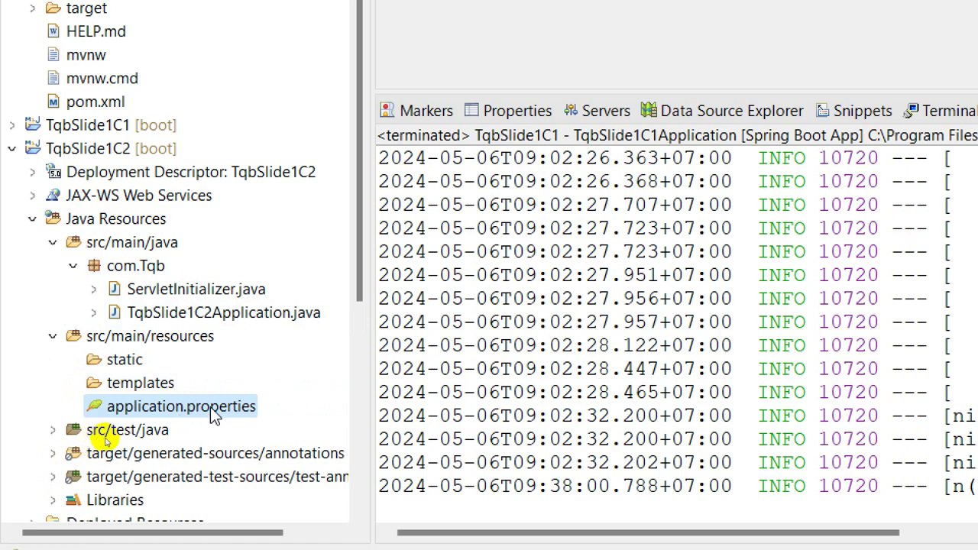
- Expand the src and main folders of TqbSlide1C2 and select the webapp folder
scroll(210, 407, down, 2)
scroll(213, 409, down, 1)
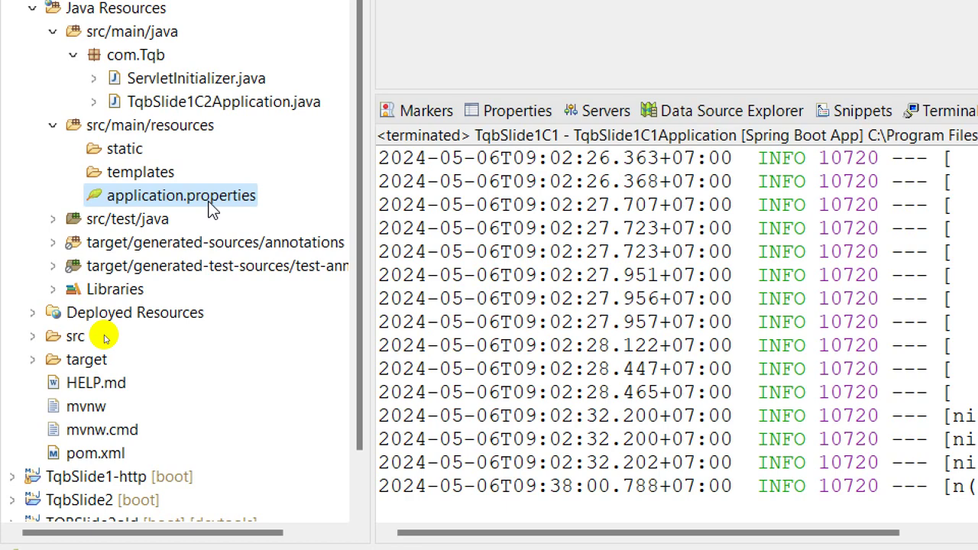
scroll(105, 337, down, 1)
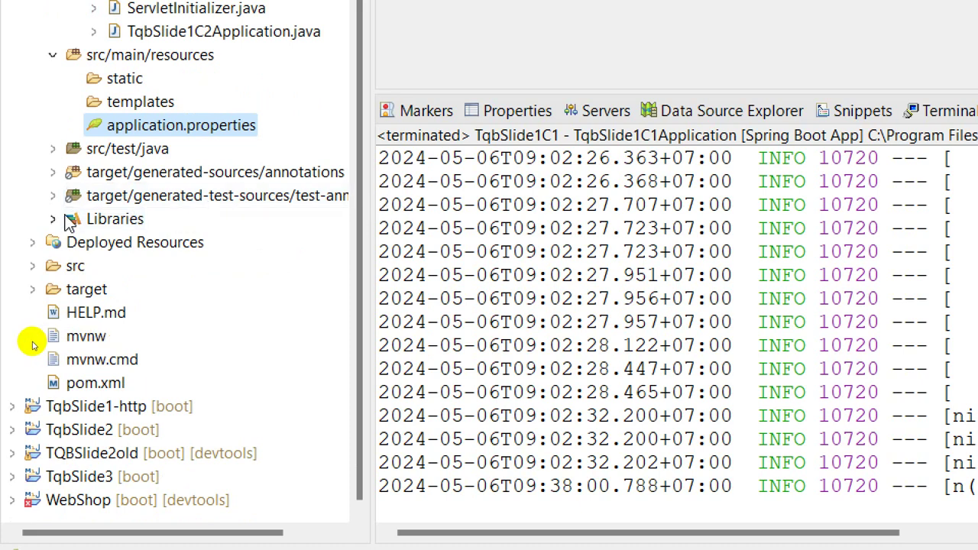
double_click(54, 271)
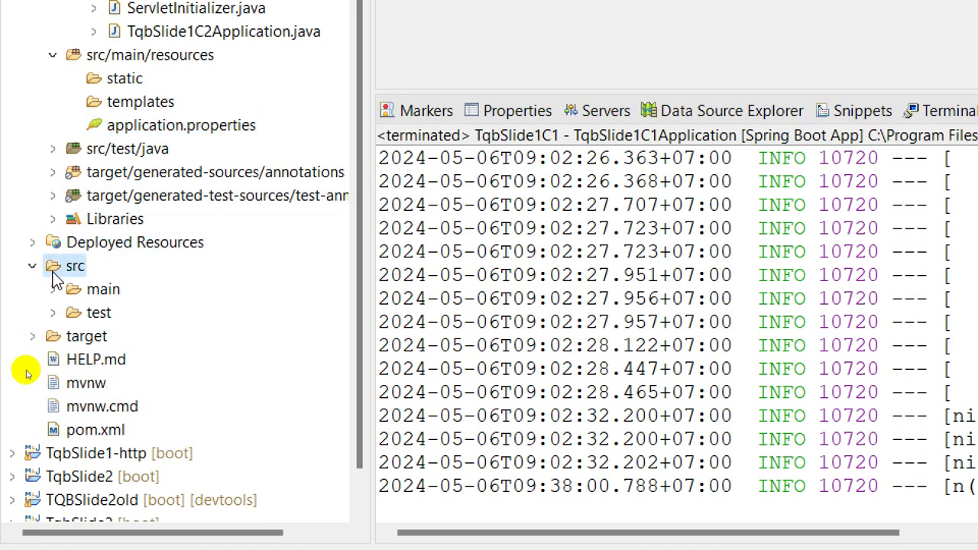
double_click(99, 292)
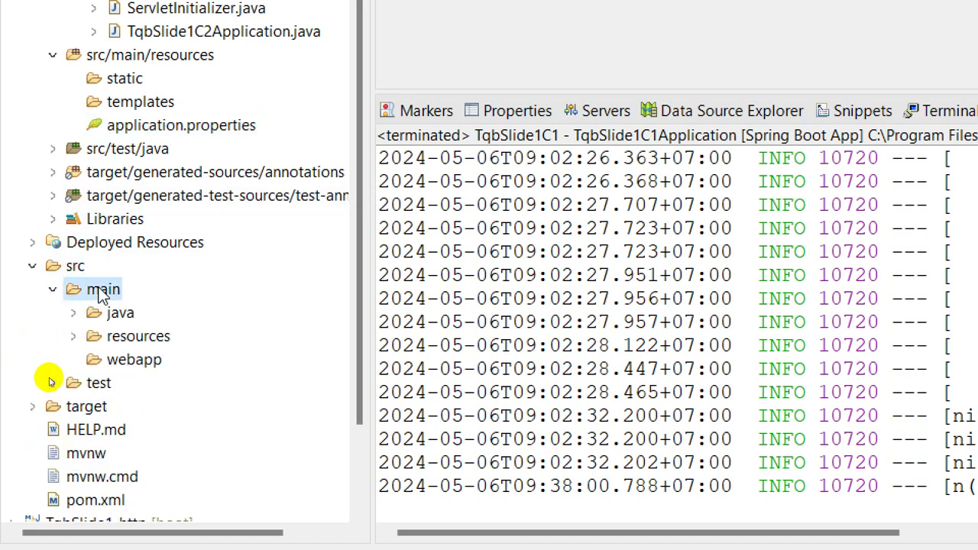
click(54, 289)
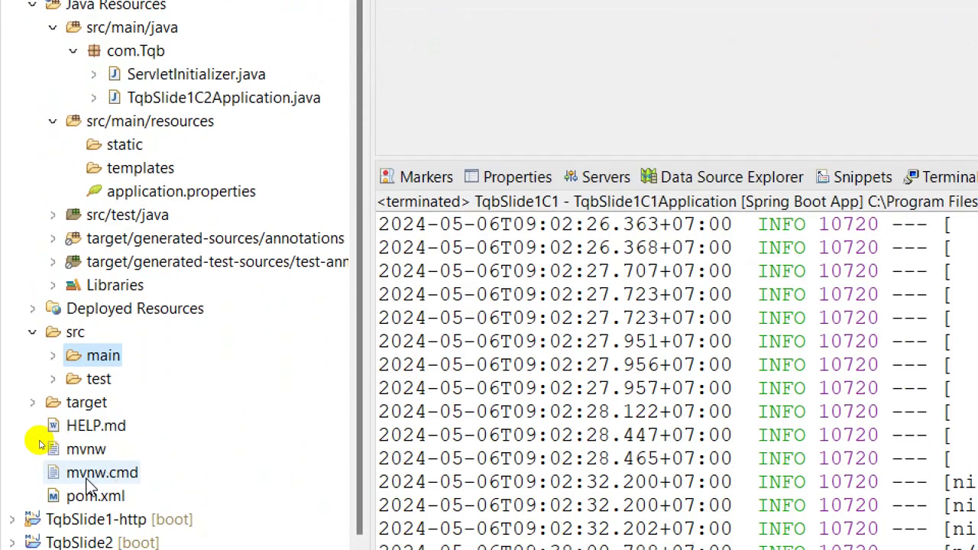
click(52, 356)
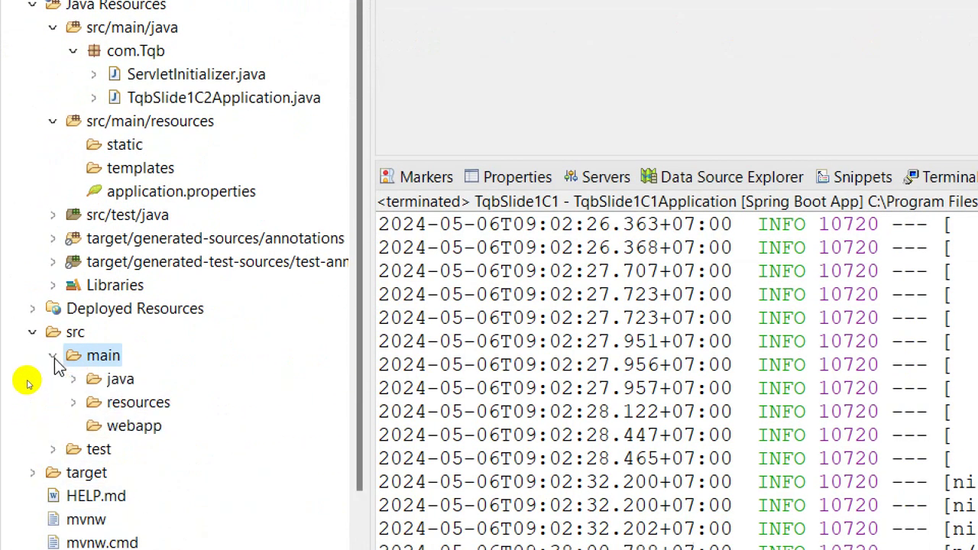
click(141, 430)
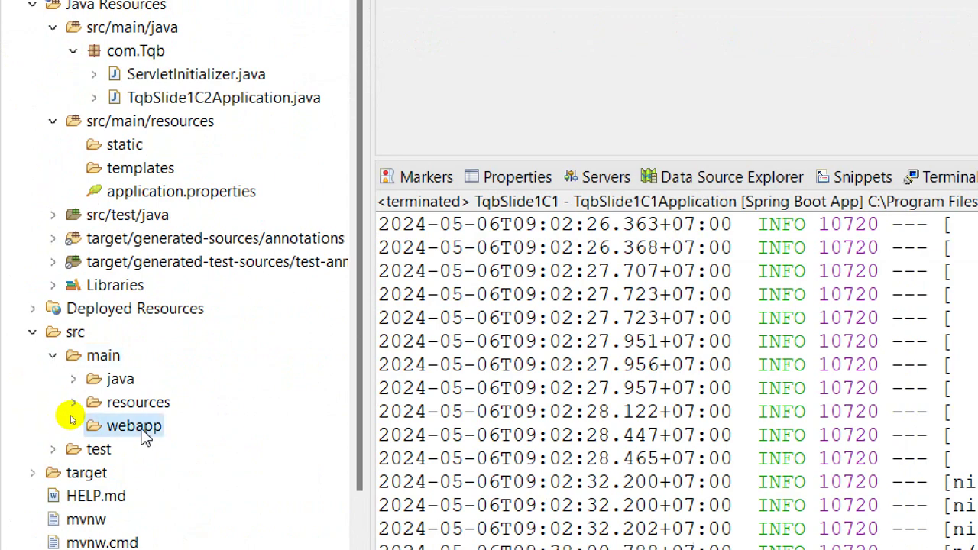
scroll(145, 435, down, 2)
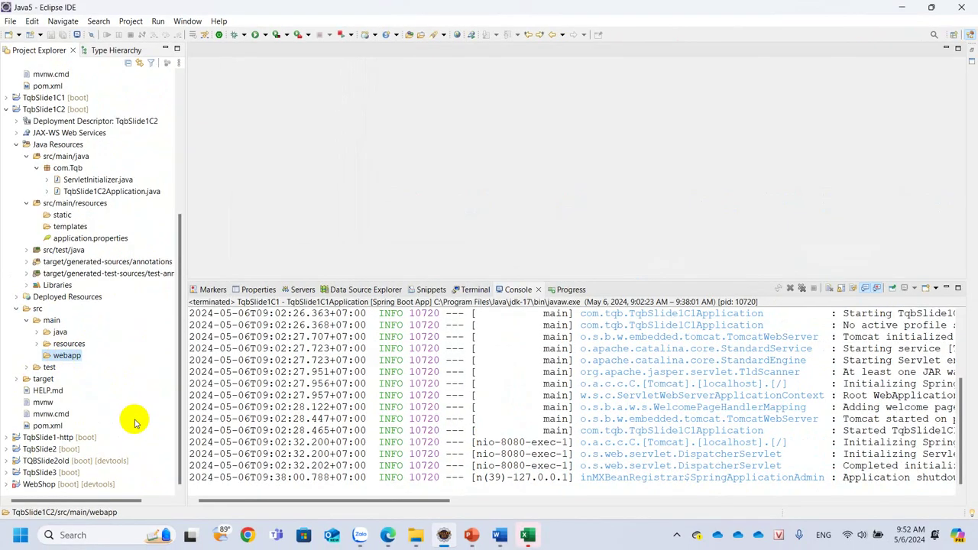
- Switch to PowerPoint and review slide 14 on the Spring Starter project structure, including the added controller and views
click(470, 537)
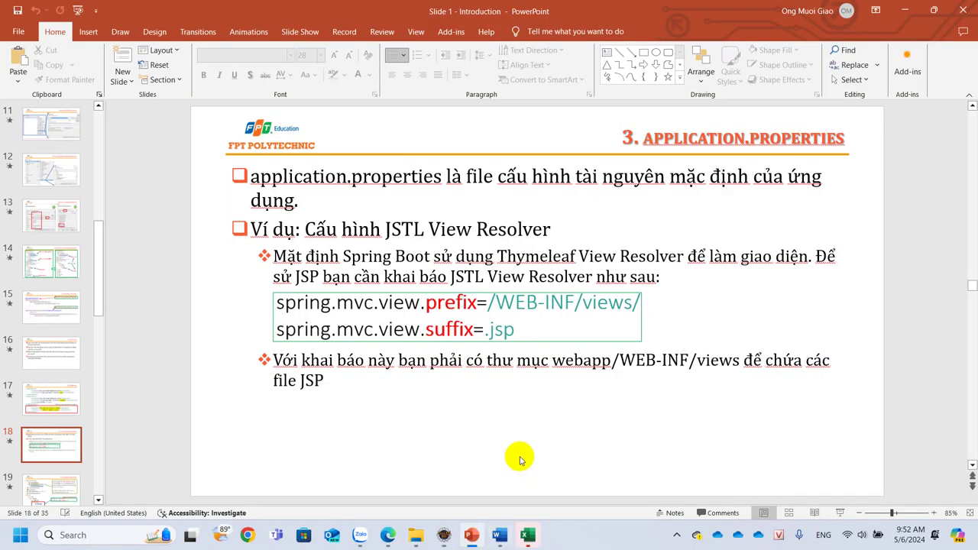
scroll(517, 455, down, 1)
scroll(519, 457, up, 3)
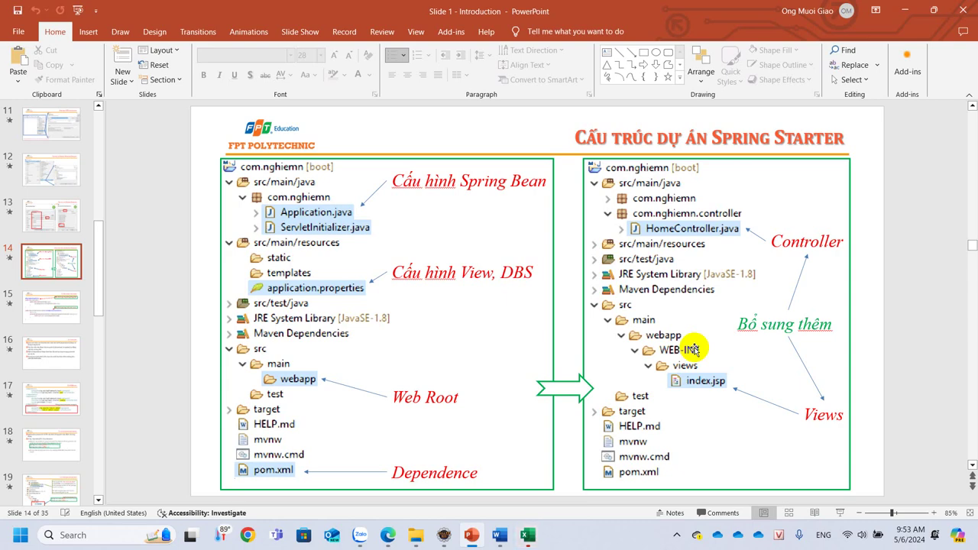
- Switch back to Eclipse and create a folder named WEB-INF inside src/main/webapp of TqbSlide1C2
click(434, 540)
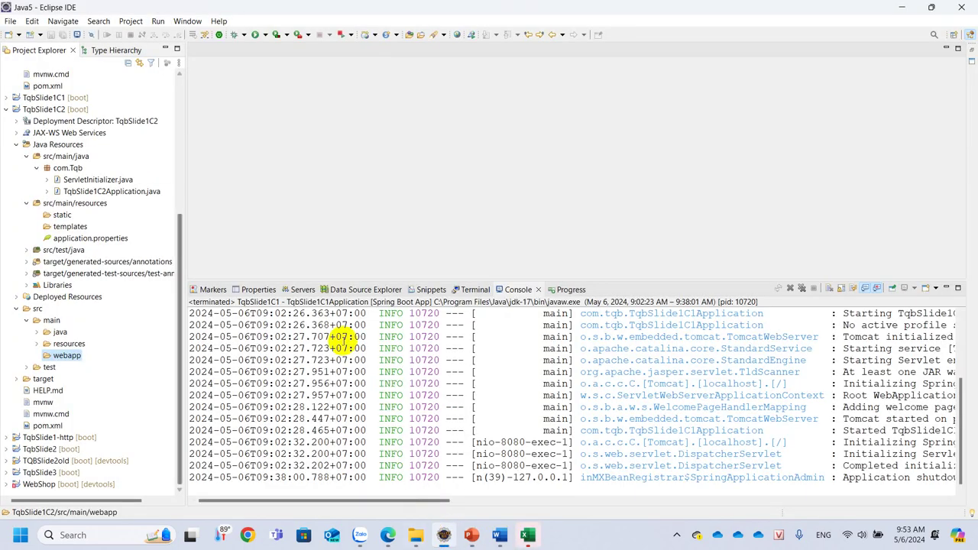
right_click(62, 359)
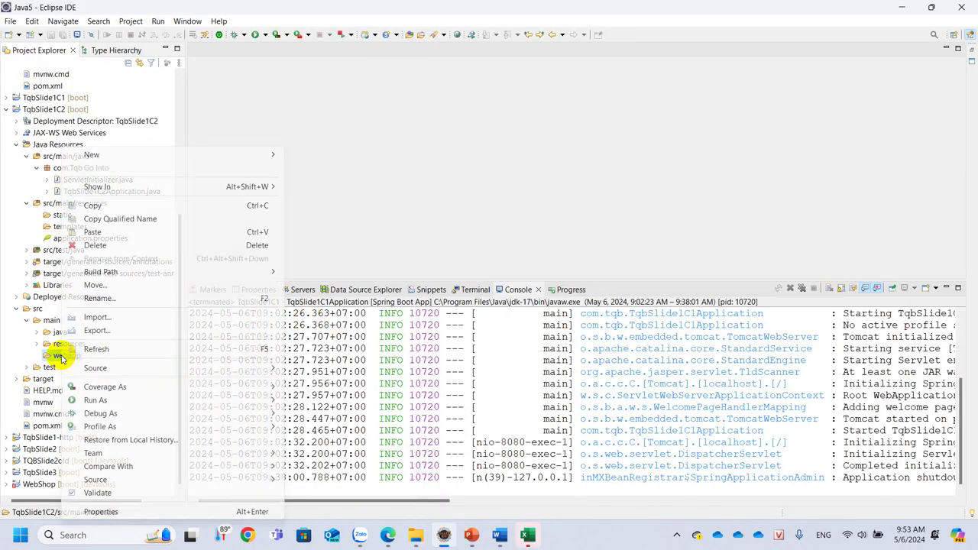
mouse_move(259, 162)
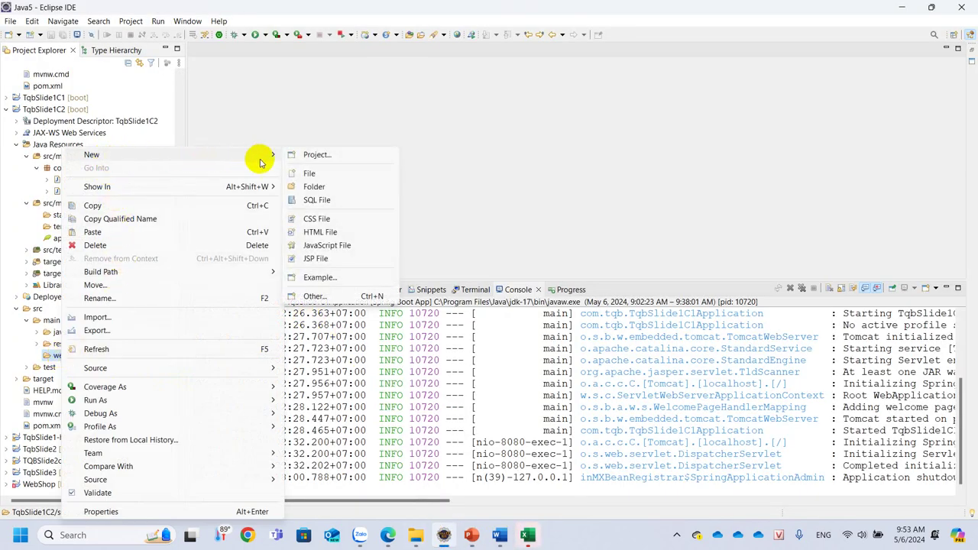
click(298, 185)
text(WEB-I)
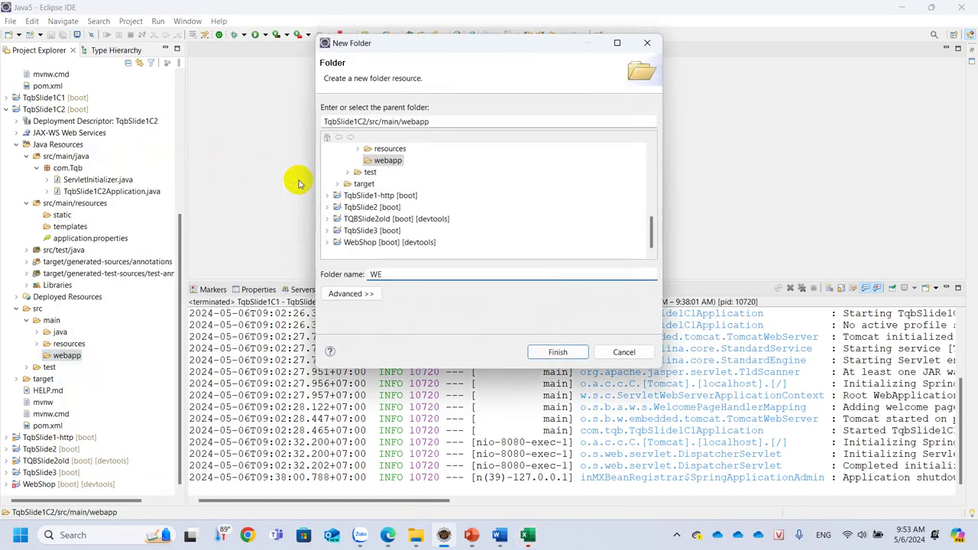
text(NF)
click(556, 352)
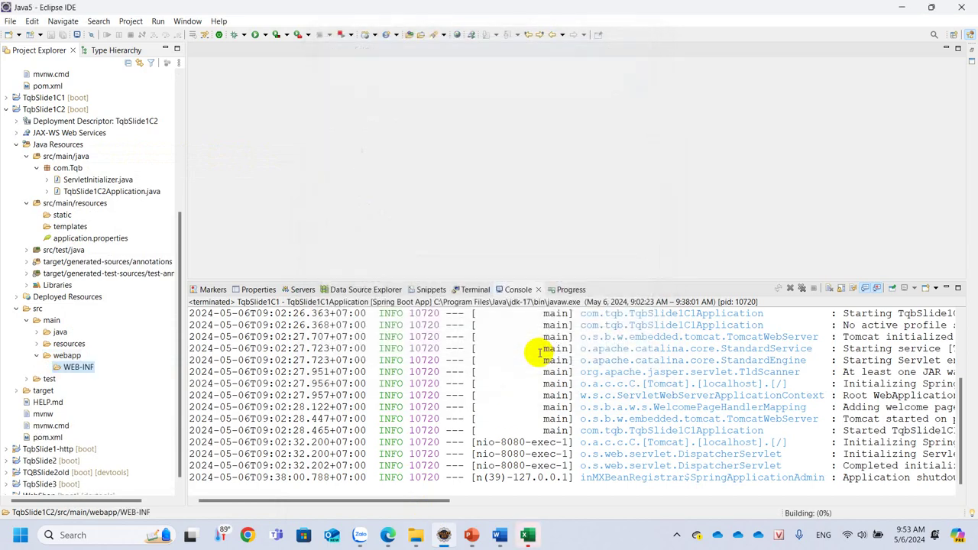
- Create a folder named views inside WEB-INF
right_click(78, 366)
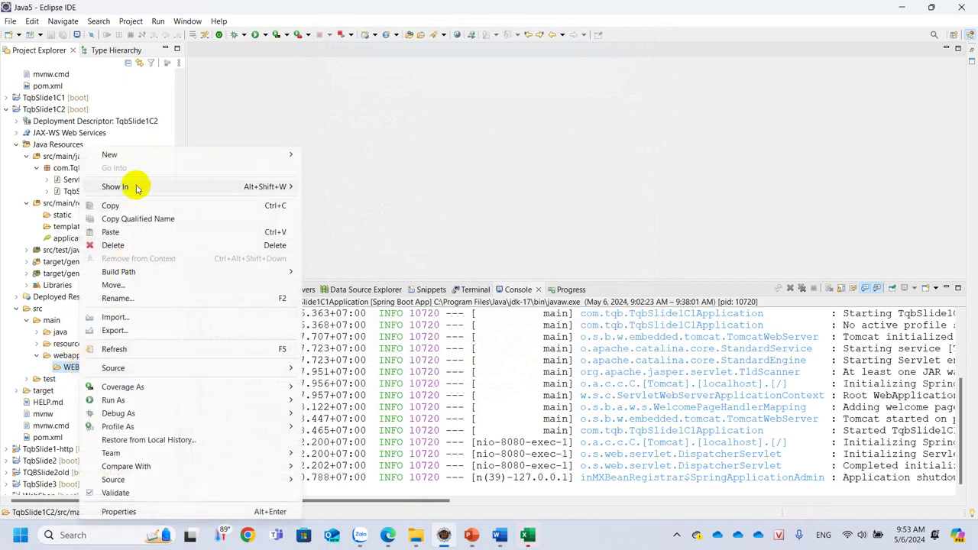
mouse_move(197, 157)
click(358, 184)
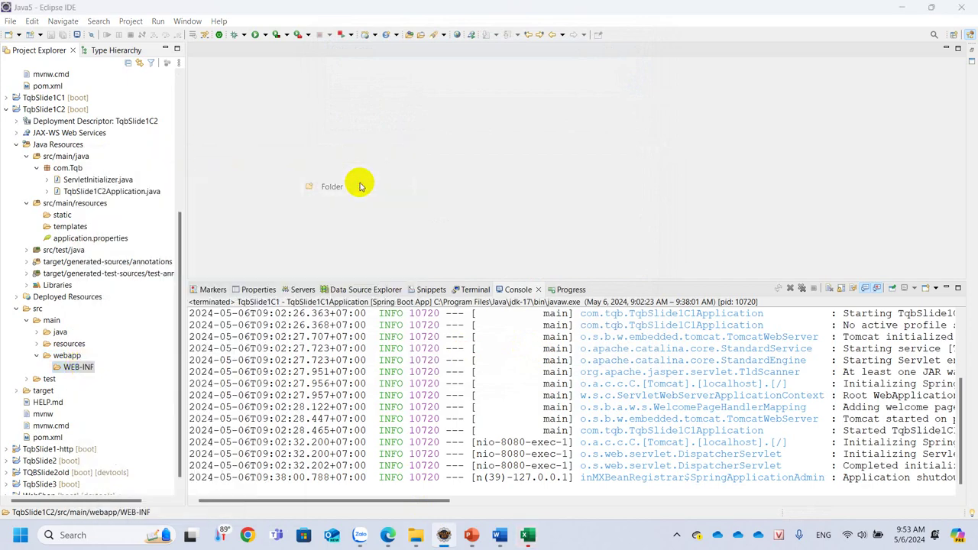
text(view)
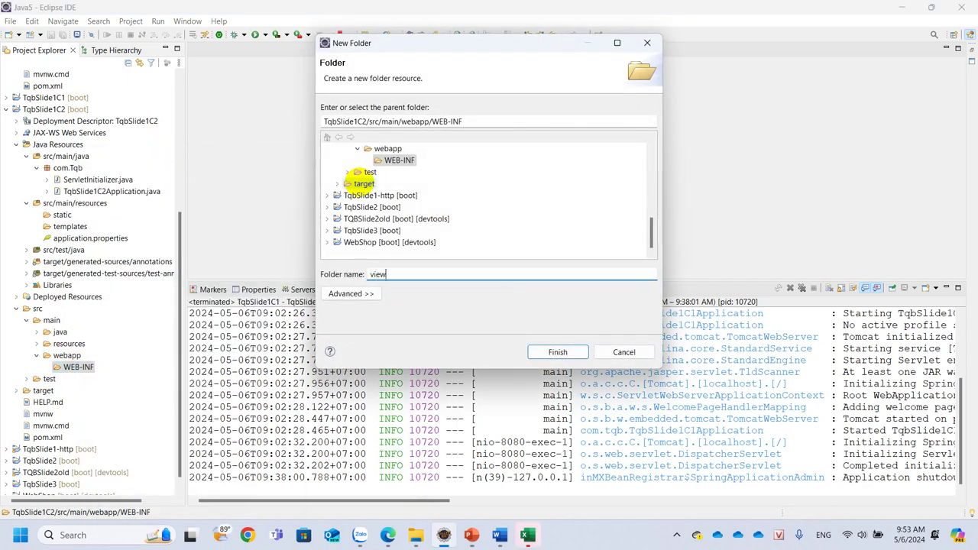
key(Return)
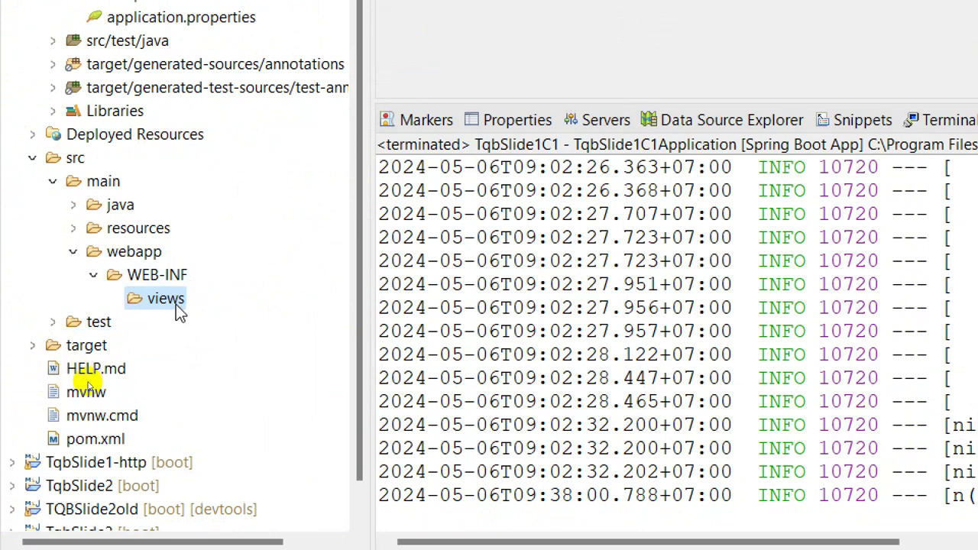
- Create a JSP file named index.jsp in the WEB-INF/views folder
right_click(176, 304)
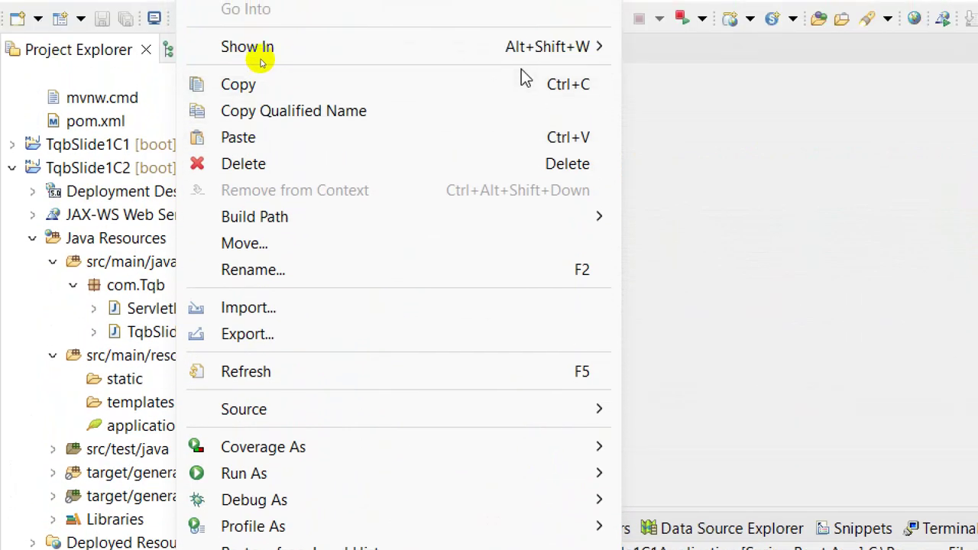
mouse_move(501, 48)
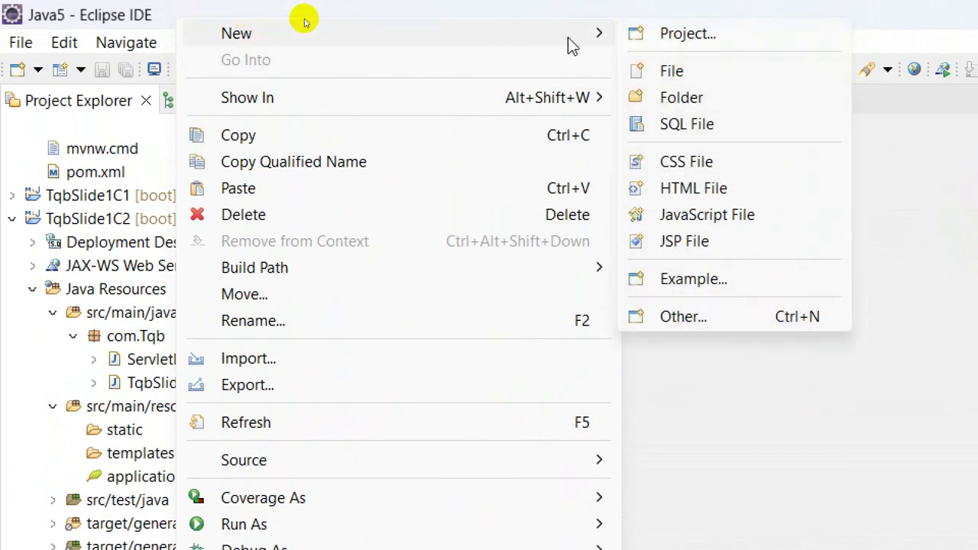
click(747, 252)
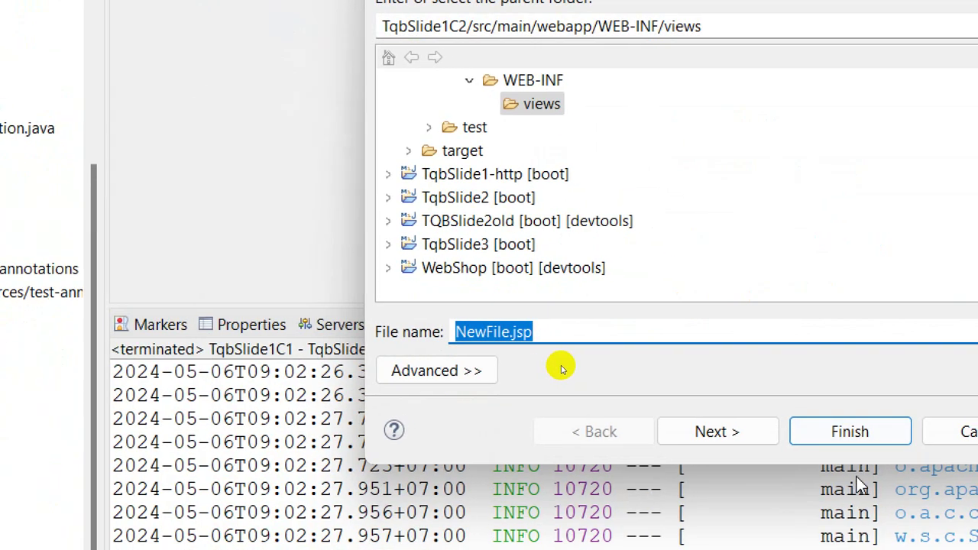
text(index)
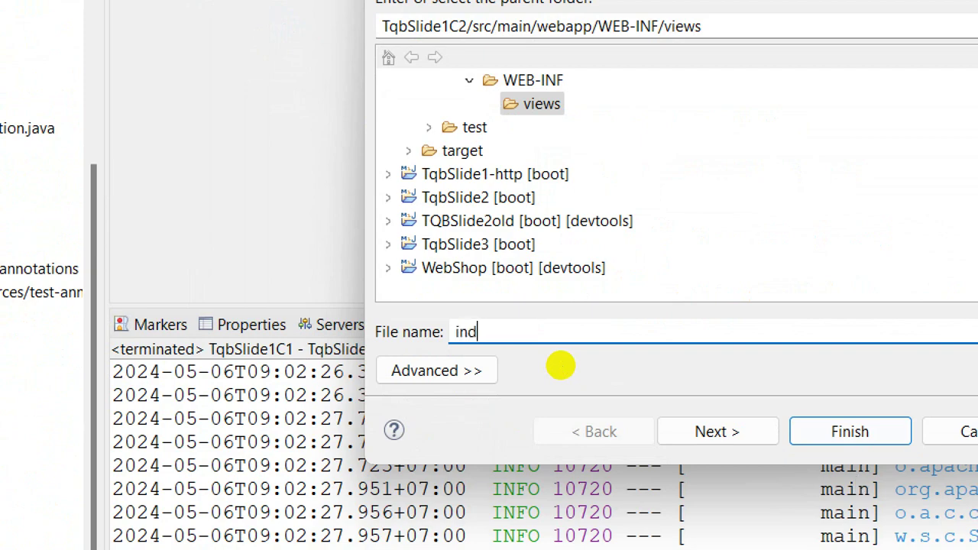
text(.jsp)
key(Return)
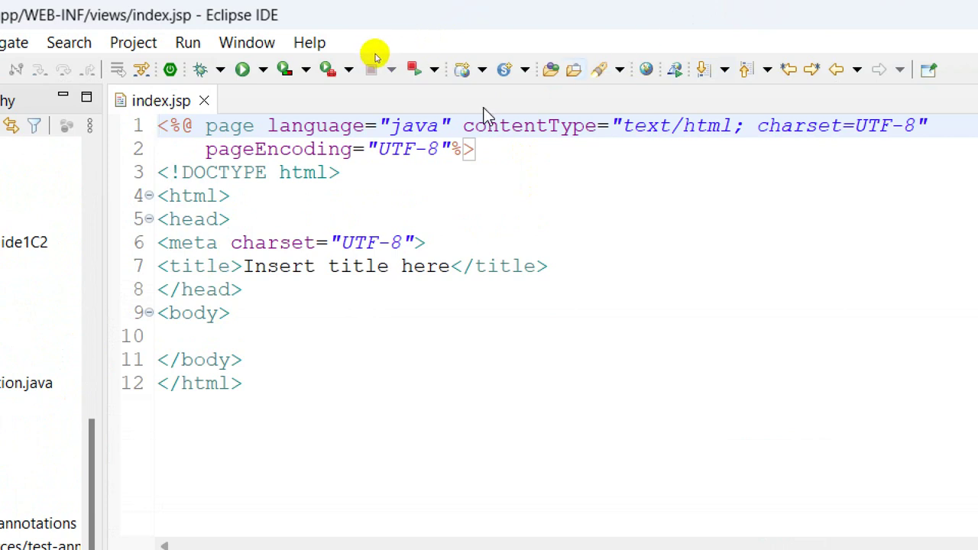
- Replace the placeholder page title in index.jsp with "Spring Boot"
click(245, 265)
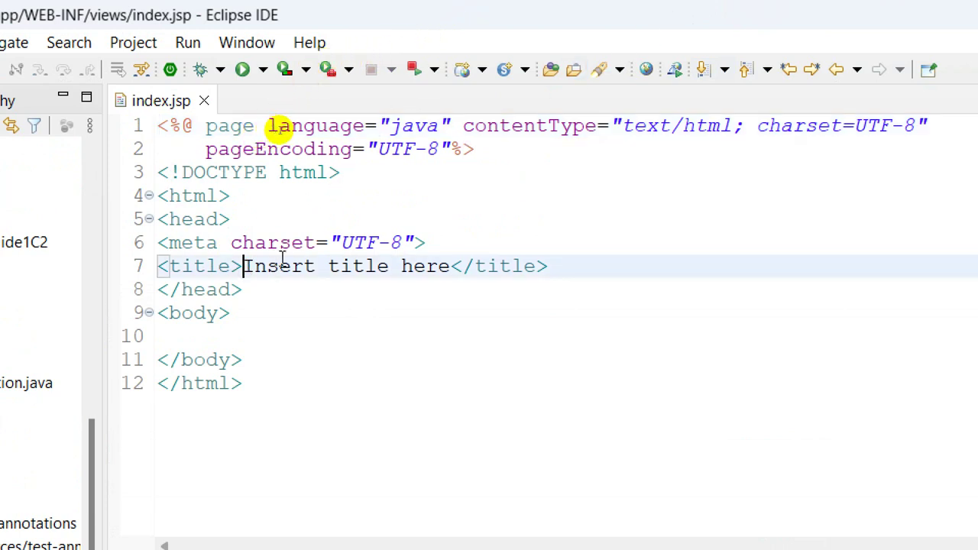
shift+click(451, 268)
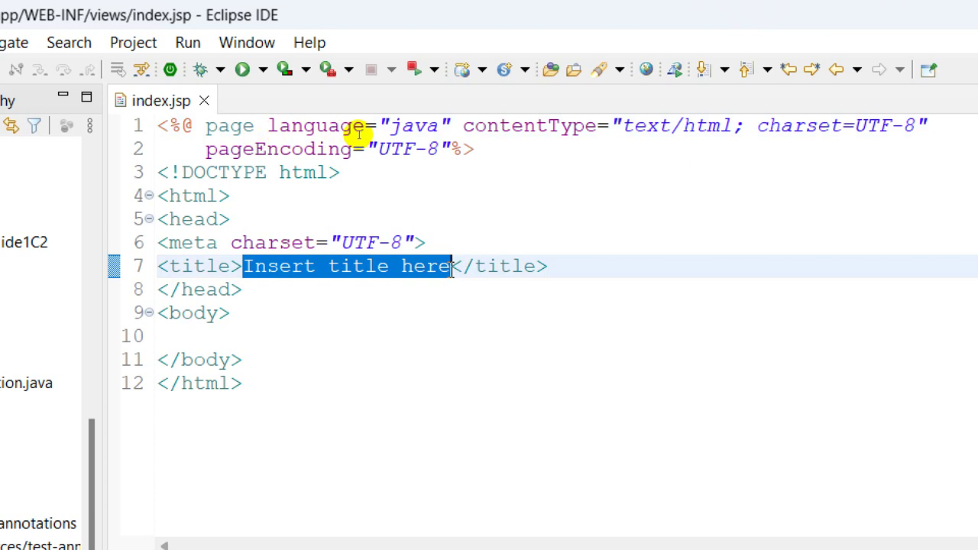
text(H)
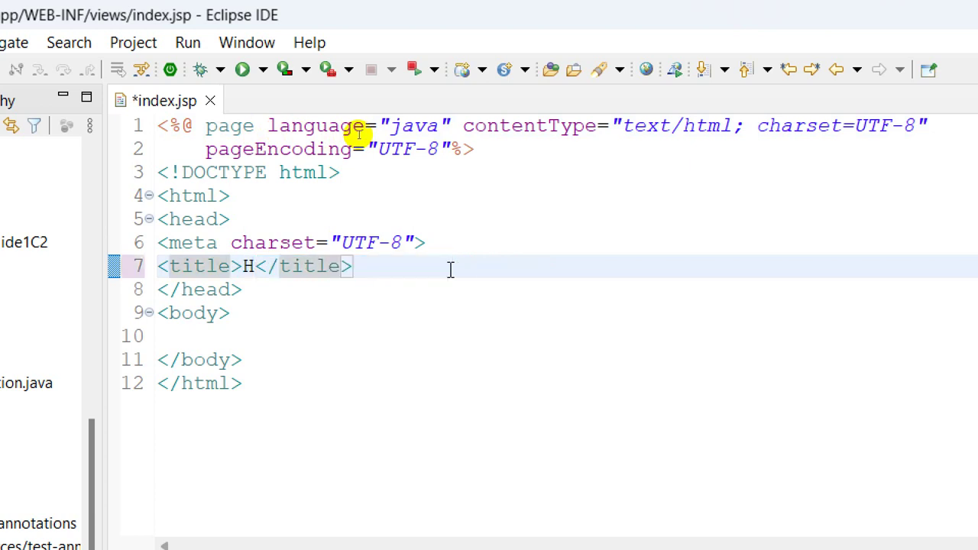
key(BackSpace)
text(Spring B)
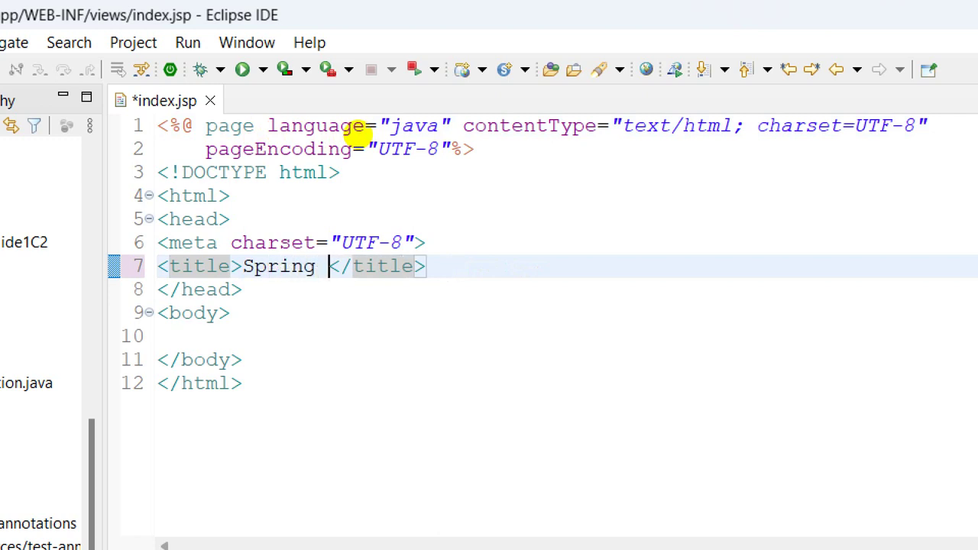
text(oot)
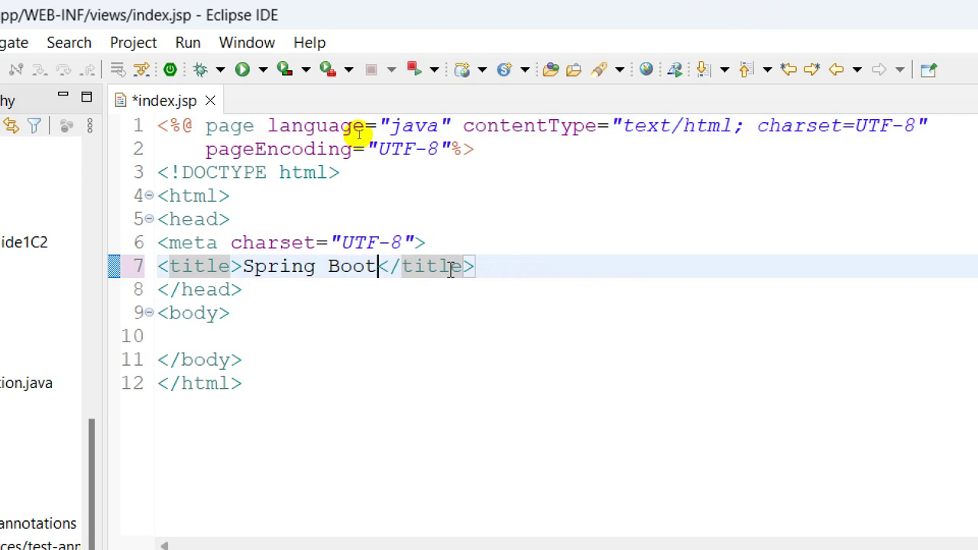
- Add an h1 heading reading "TQB Hello Sping Boot" inside the body of index.jsp
click(255, 330)
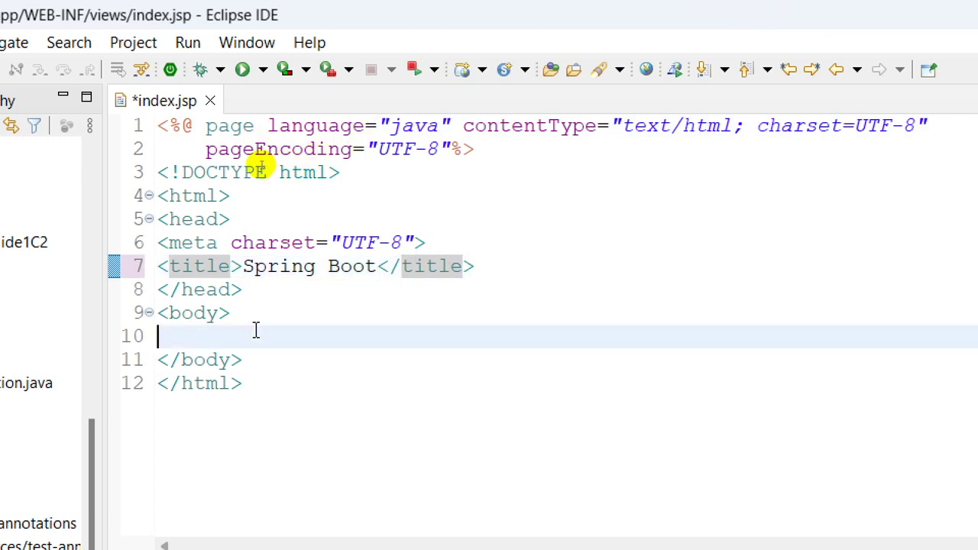
key(Tab)
text(h1)
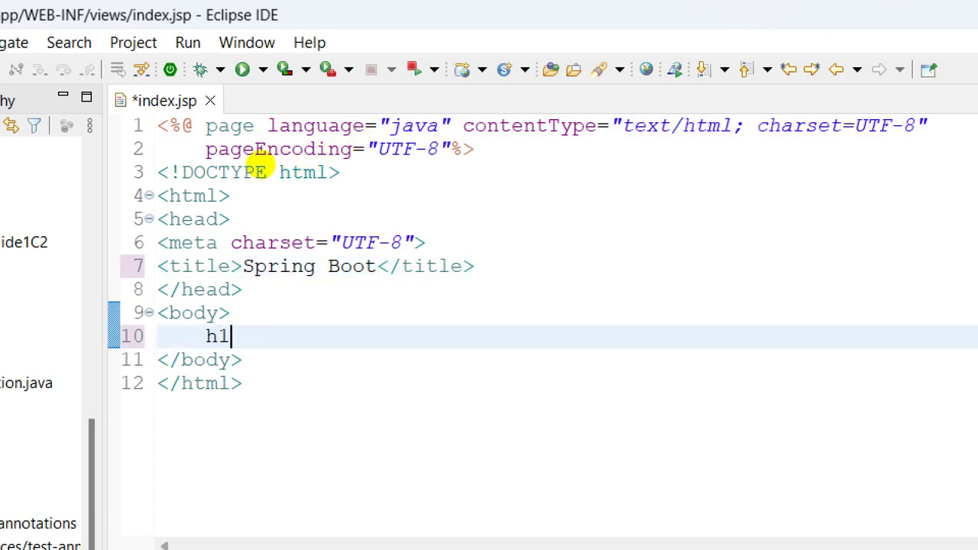
key(ctrl+space)
key(Return)
text(Hello S)
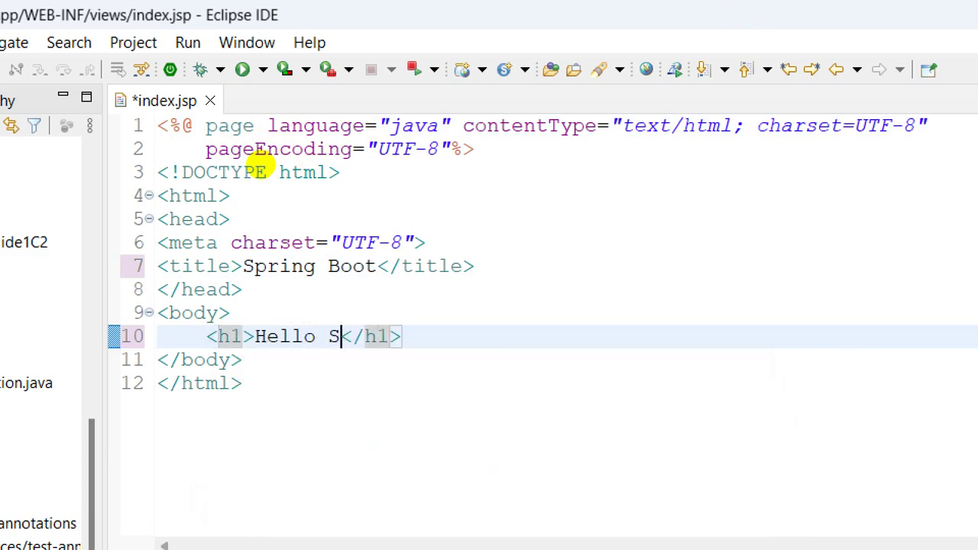
text(ping Boot)
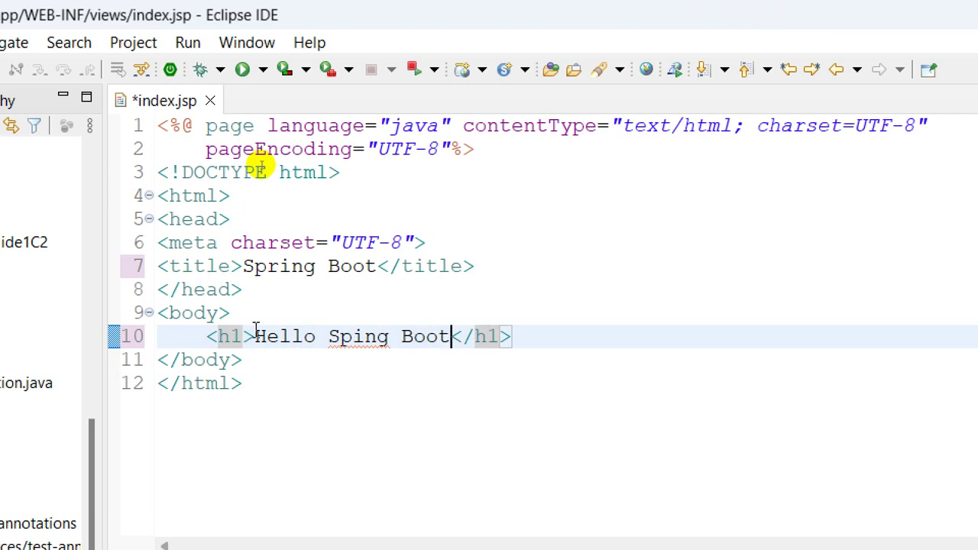
click(256, 330)
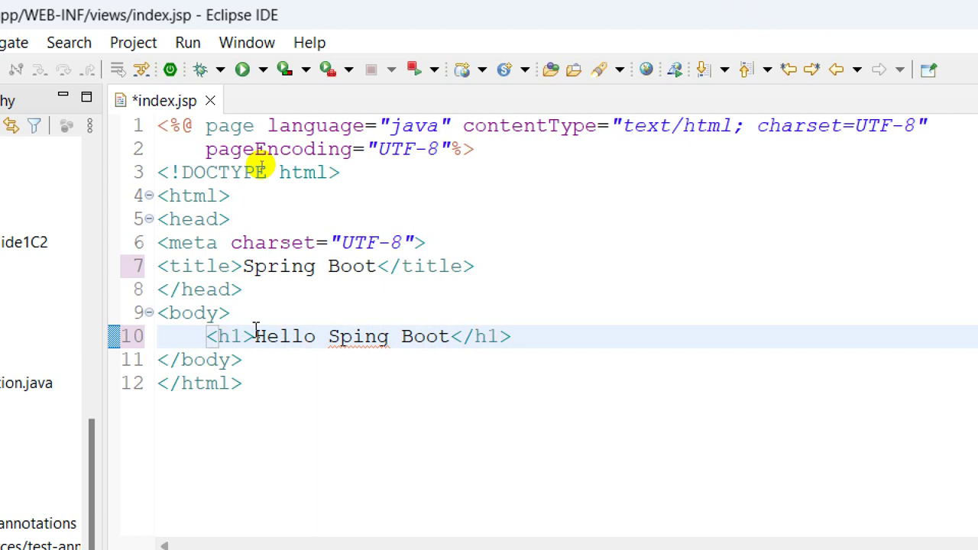
text(TQB)
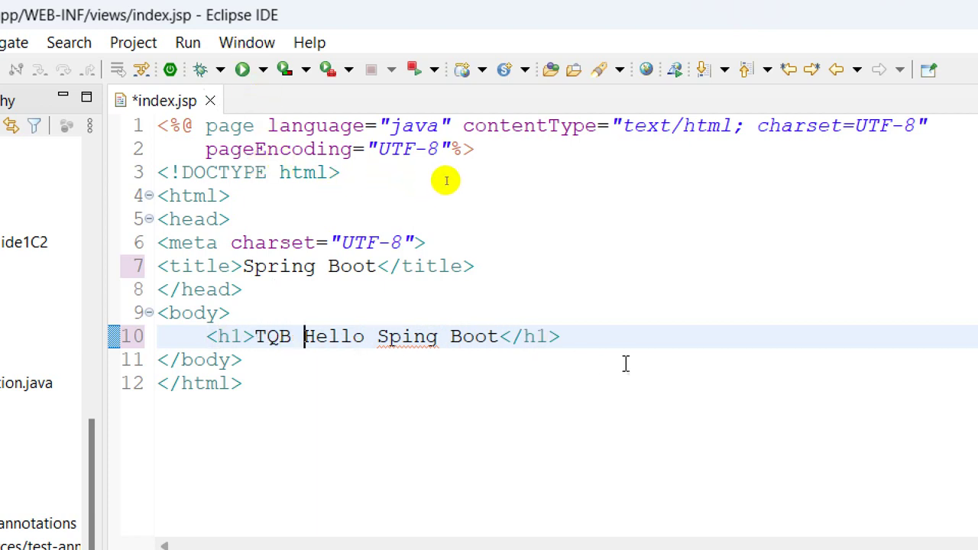
- Add an h2 heading containing the expression ${message } below the h1 heading, and save index.jsp
click(618, 333)
key(Return)
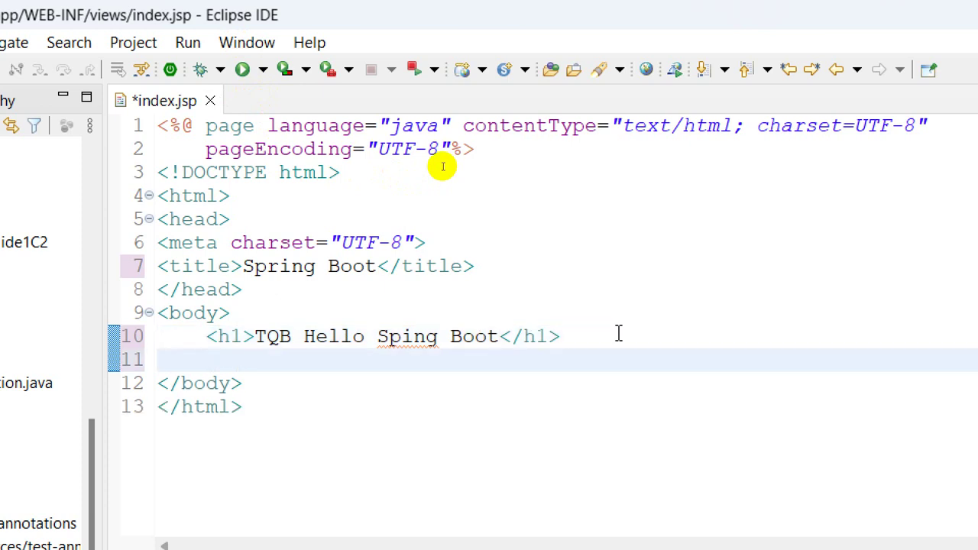
text(h2)
key(ctrl+space)
key(Return)
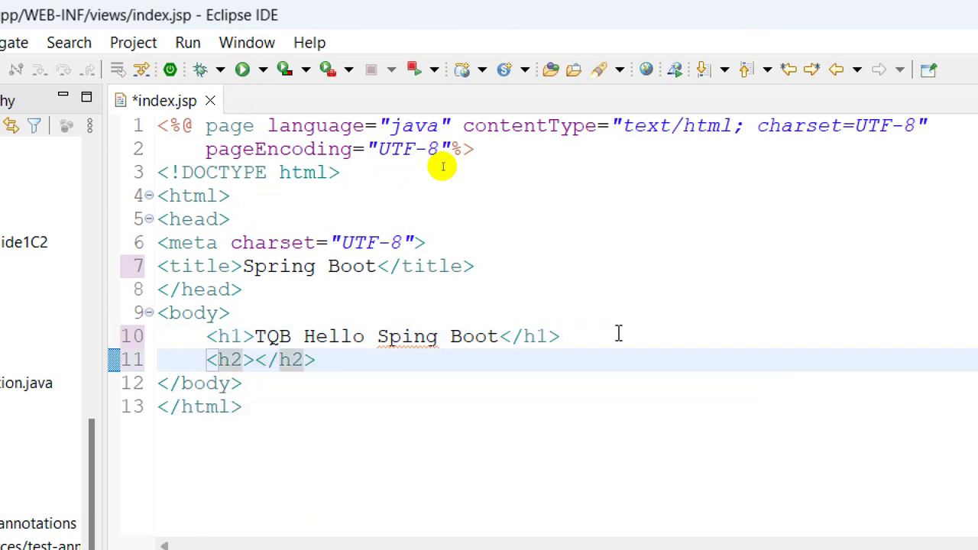
text($)
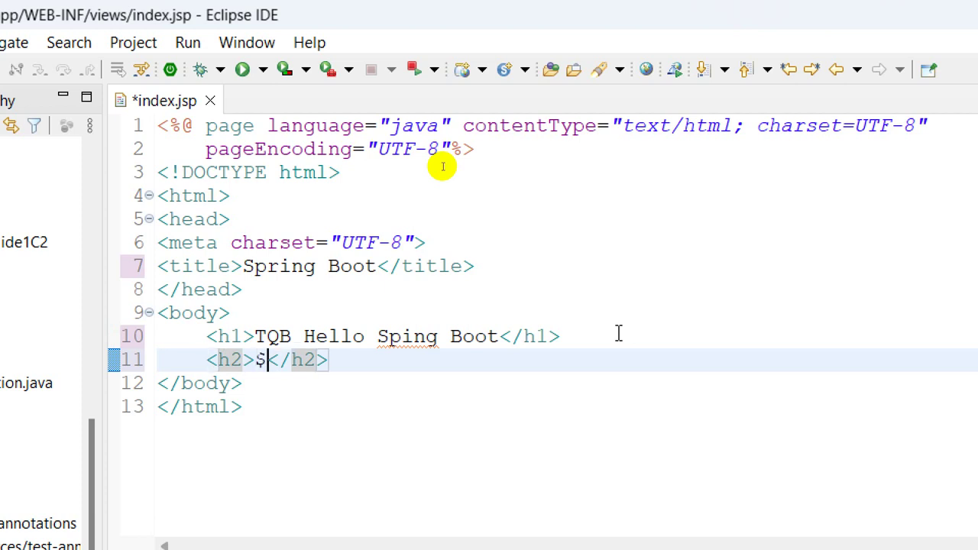
text({)
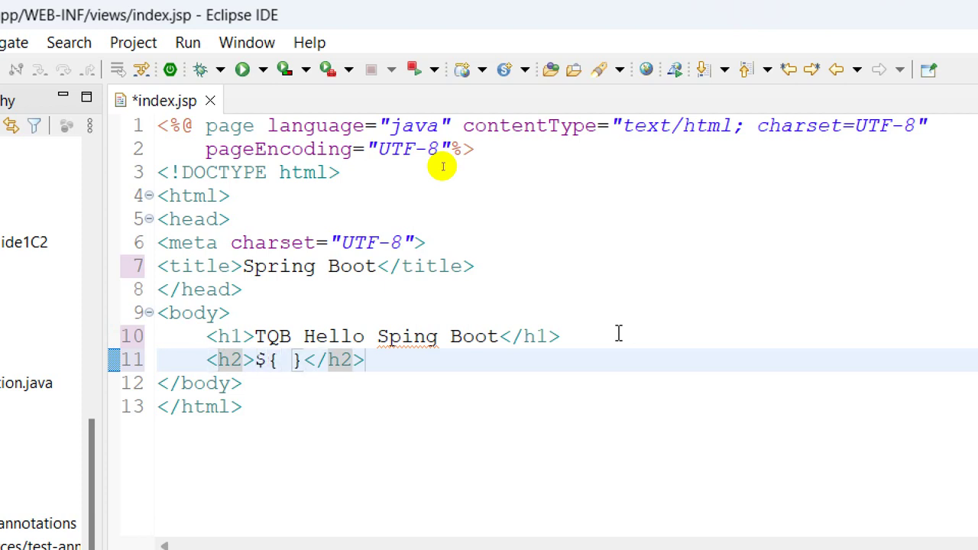
text(message)
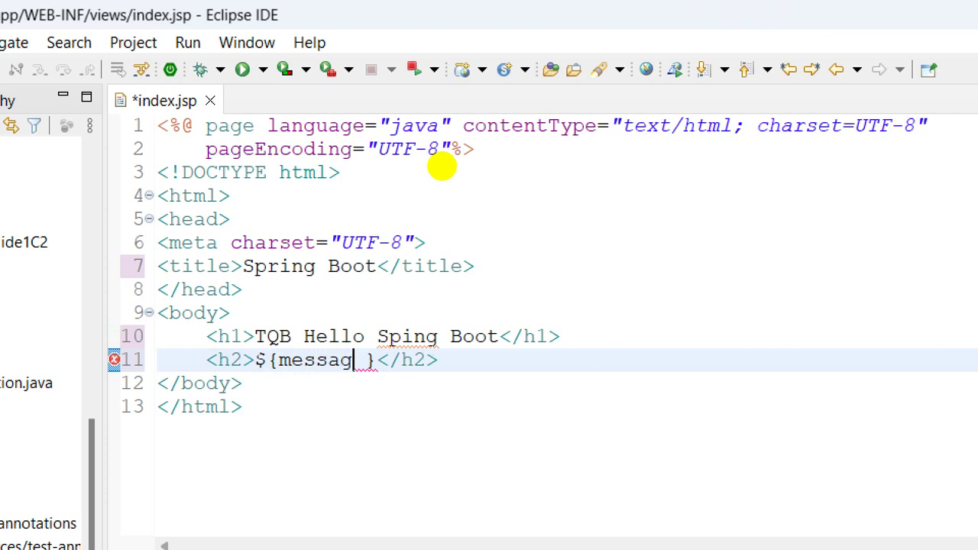
key(ctrl+s)
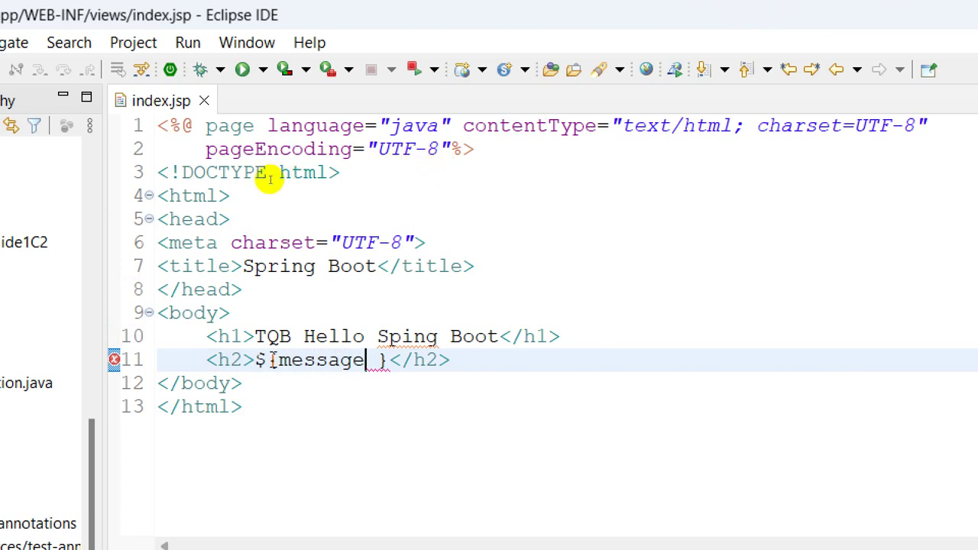
double_click(309, 360)
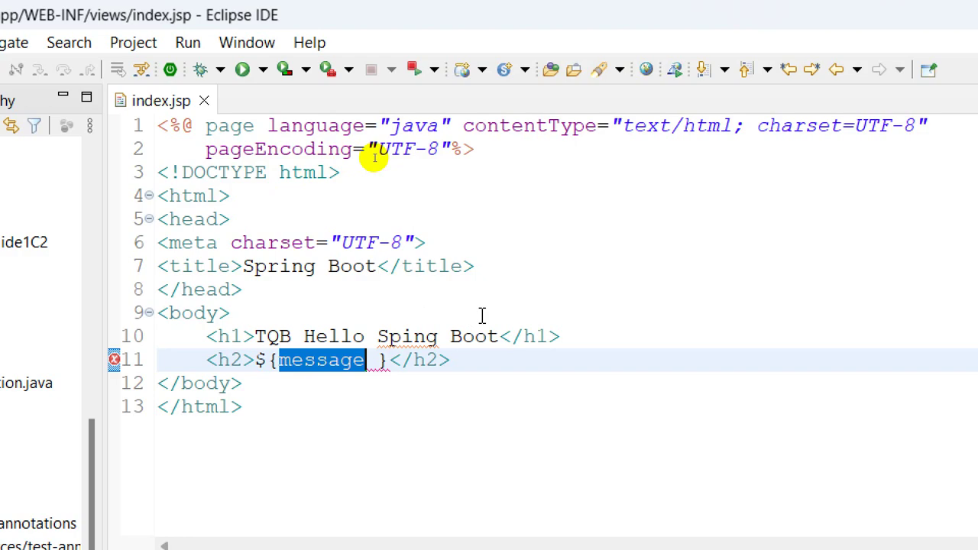
click(292, 242)
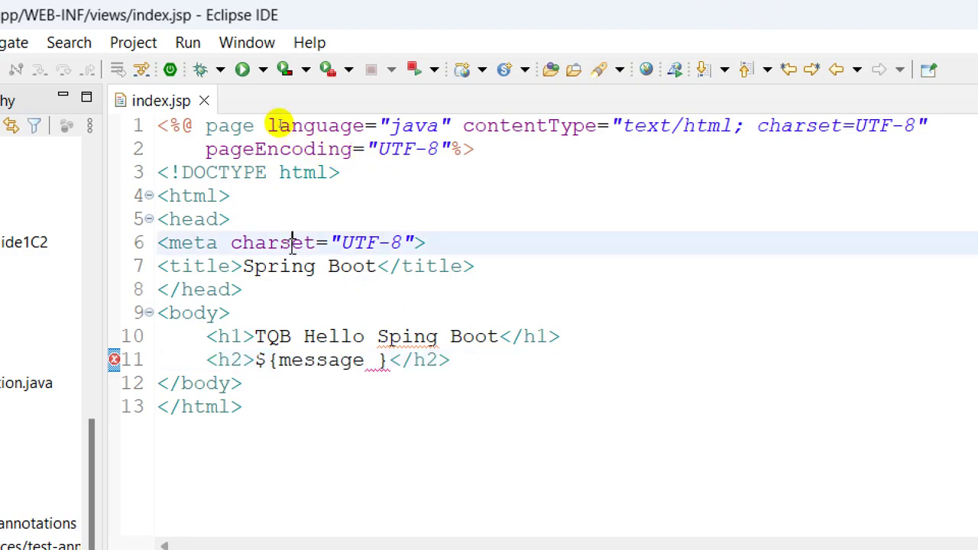
click(317, 266)
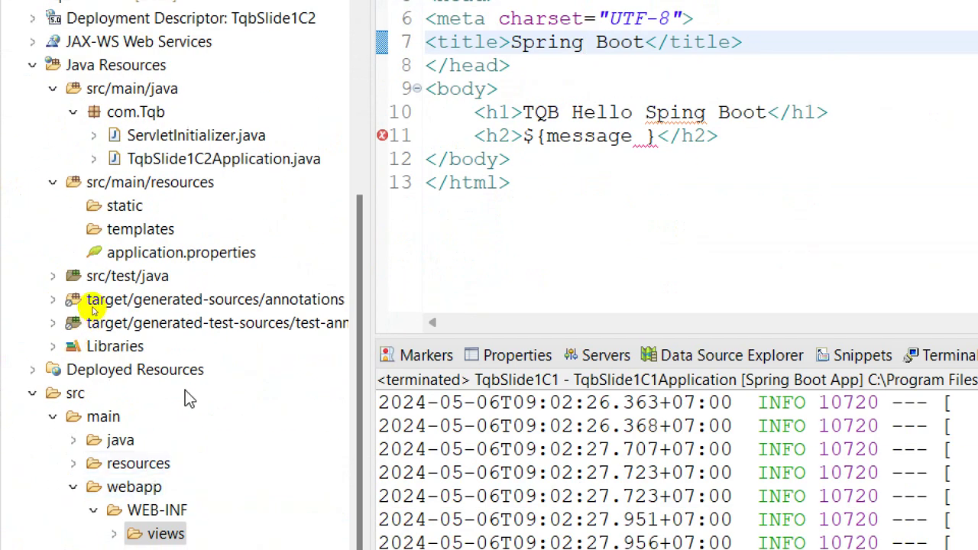
scroll(191, 443, down, 2)
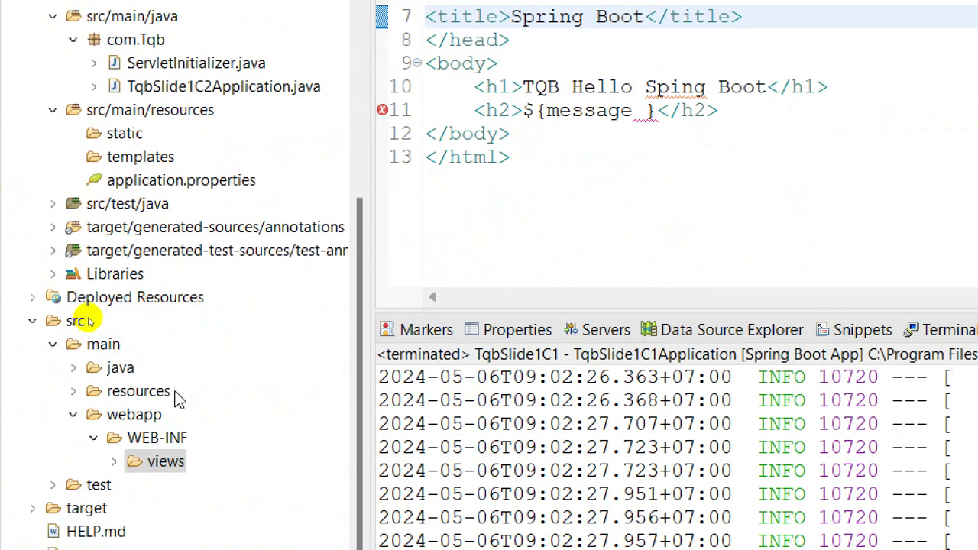